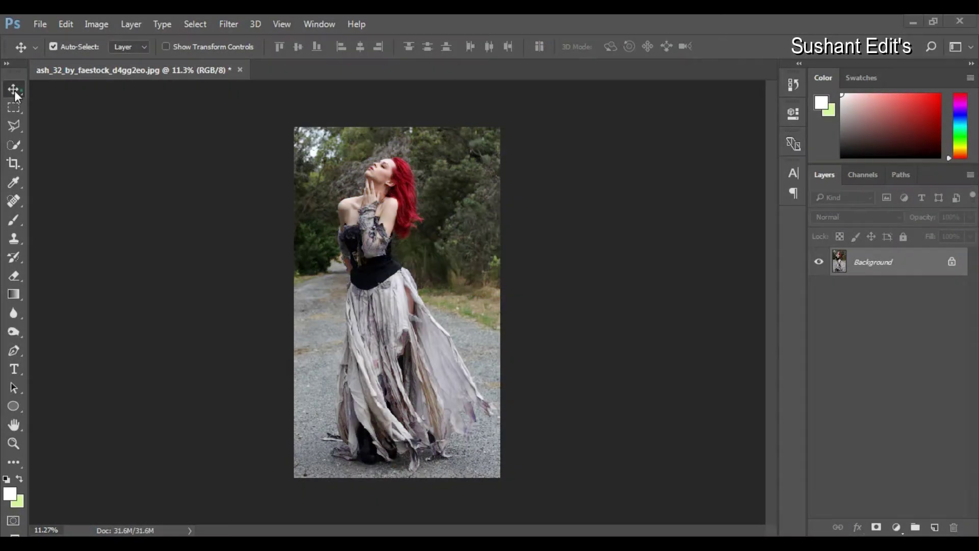
- Zoom to about 24% and pan down to inspect the selection edge along the lower skirt and hem
{"action": "left_click", "coordinate": [892, 270]}
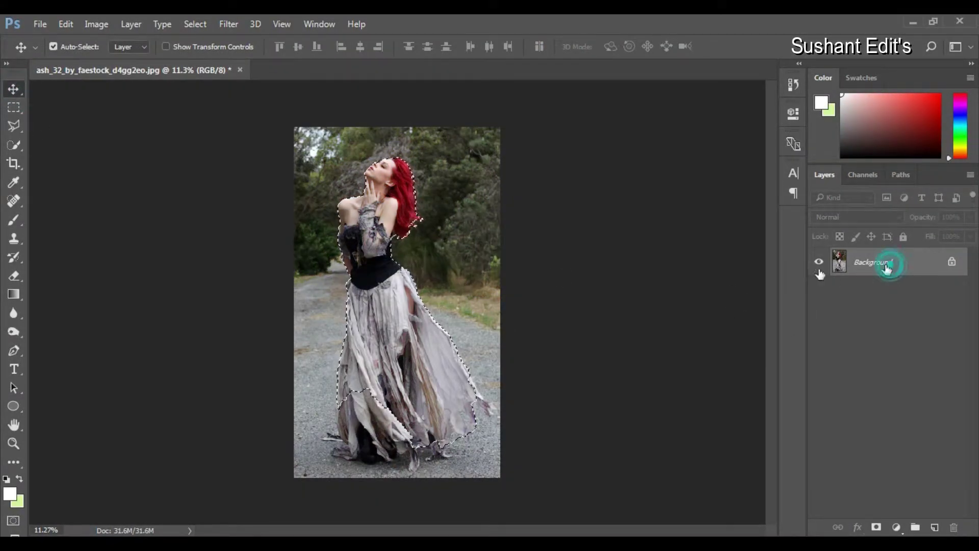
{"action": "scroll", "coordinate": [400, 249], "scroll_direction": "up", "scroll_amount": 2}
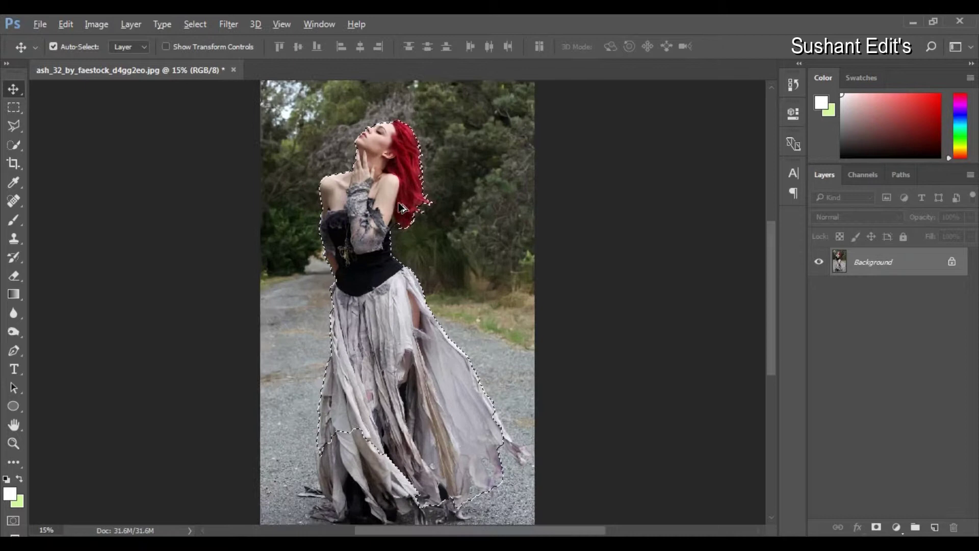
{"action": "scroll", "coordinate": [400, 249], "scroll_direction": "up", "scroll_amount": 2}
{"action": "scroll", "coordinate": [401, 250], "scroll_direction": "up", "scroll_amount": 2}
{"action": "mouse_move", "coordinate": [381, 187]}
{"action": "left_mouse_down"}
{"action": "mouse_move", "coordinate": [381, 236]}
{"action": "mouse_move", "coordinate": [401, 254]}
{"action": "left_mouse_up"}
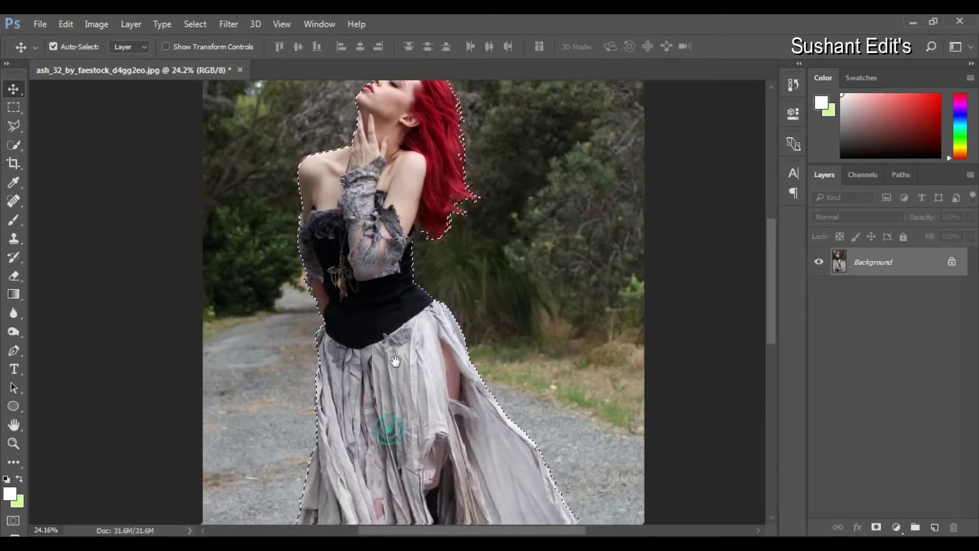
{"action": "left_click_drag", "start_coordinate": [393, 433], "coordinate": [400, 366]}
{"action": "left_click_drag", "start_coordinate": [330, 383], "coordinate": [298, 216]}
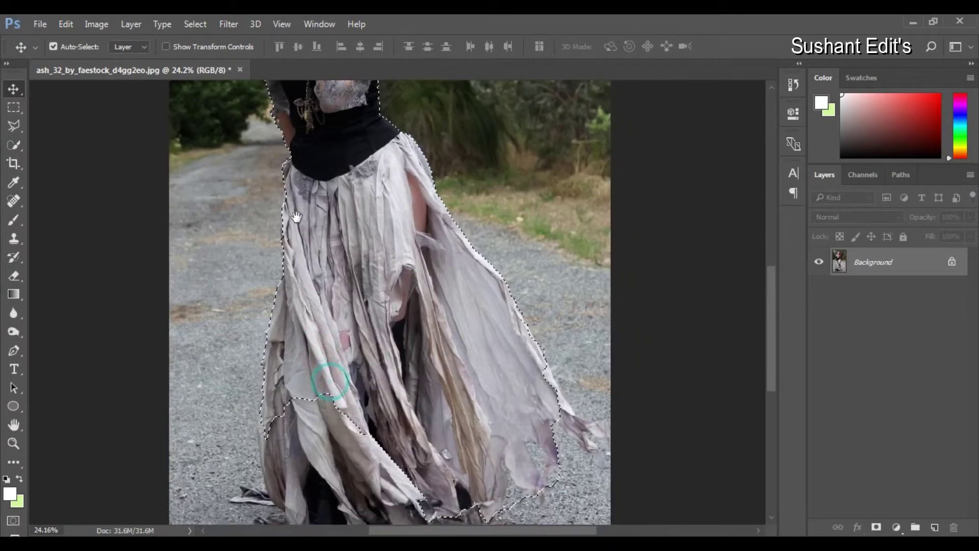
{"action": "left_click_drag", "start_coordinate": [424, 353], "coordinate": [401, 321]}
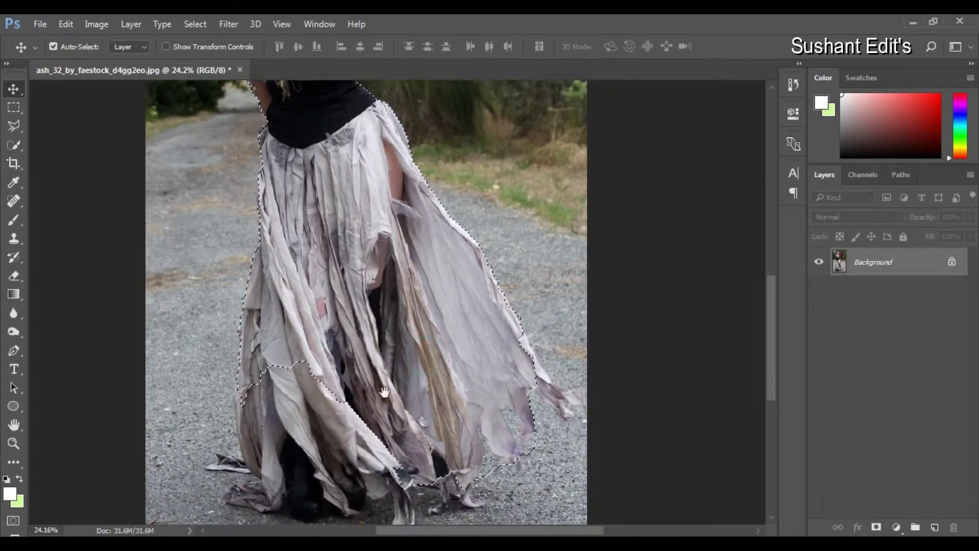
{"action": "left_click_drag", "start_coordinate": [377, 429], "coordinate": [376, 398]}
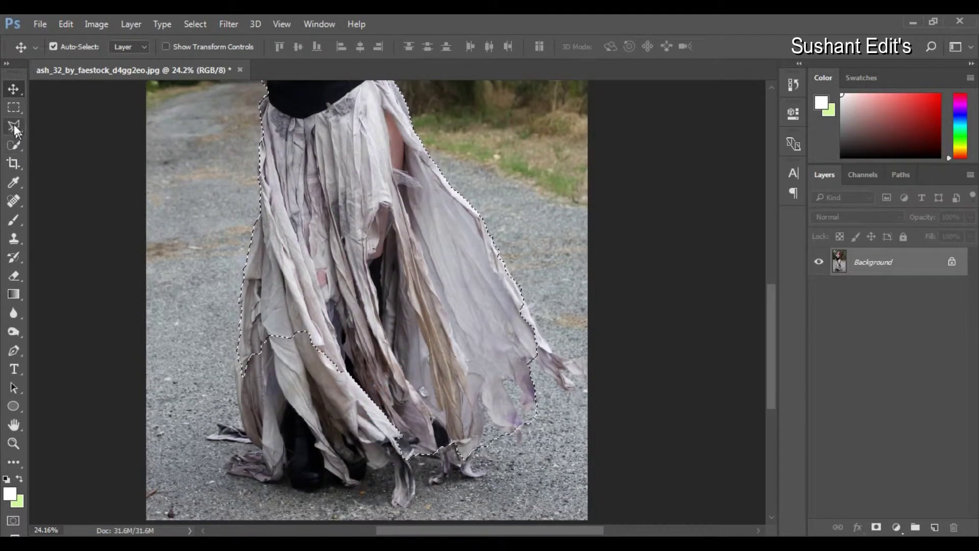
- Add the lower skirt folds, hem and nearby ground to the selection using a size-90 Quick Selection brush
{"action": "left_click", "coordinate": [13, 147]}
{"action": "left_click", "coordinate": [48, 146]}
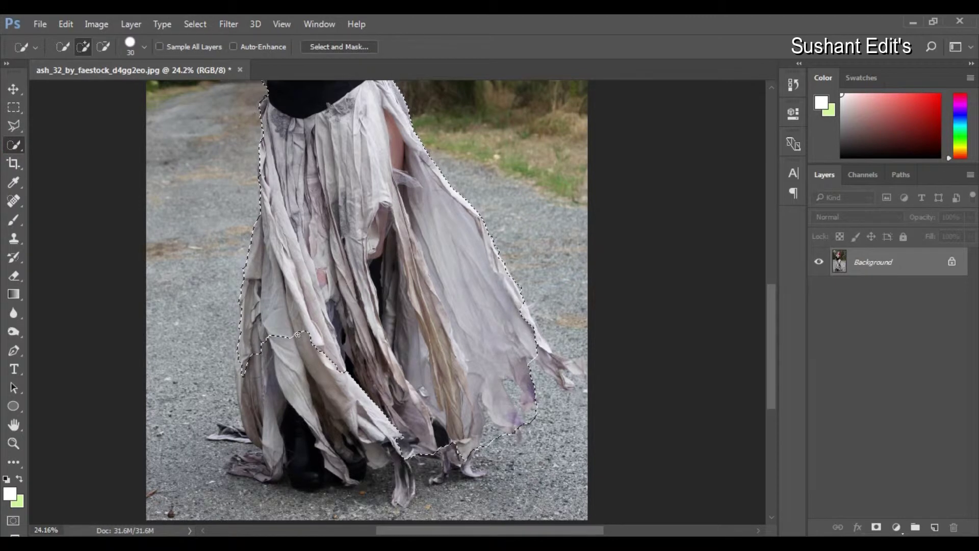
{"action": "key", "text": "bracketright"}
{"action": "key", "text": "bracketright"}
{"action": "key", "text": "bracketright"}
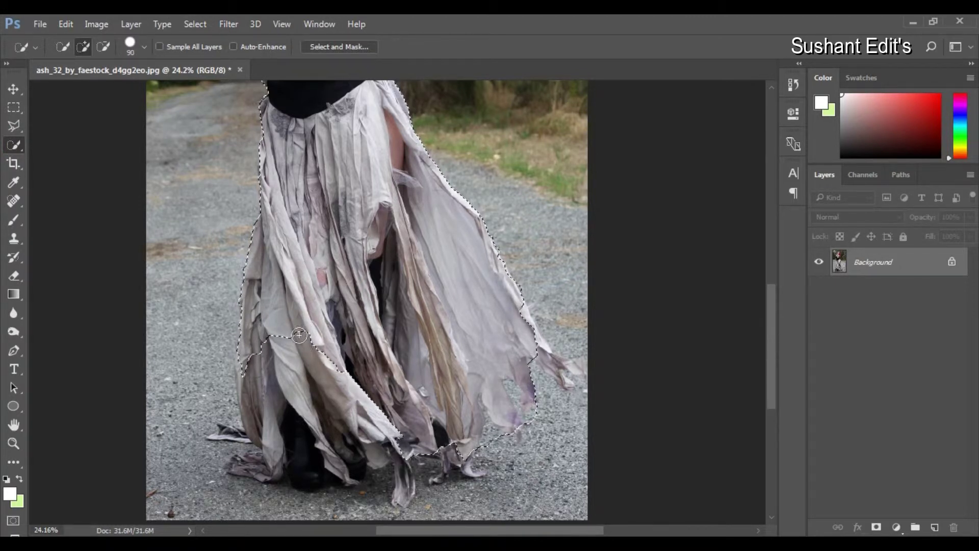
{"action": "left_click_drag", "start_coordinate": [306, 335], "coordinate": [244, 367]}
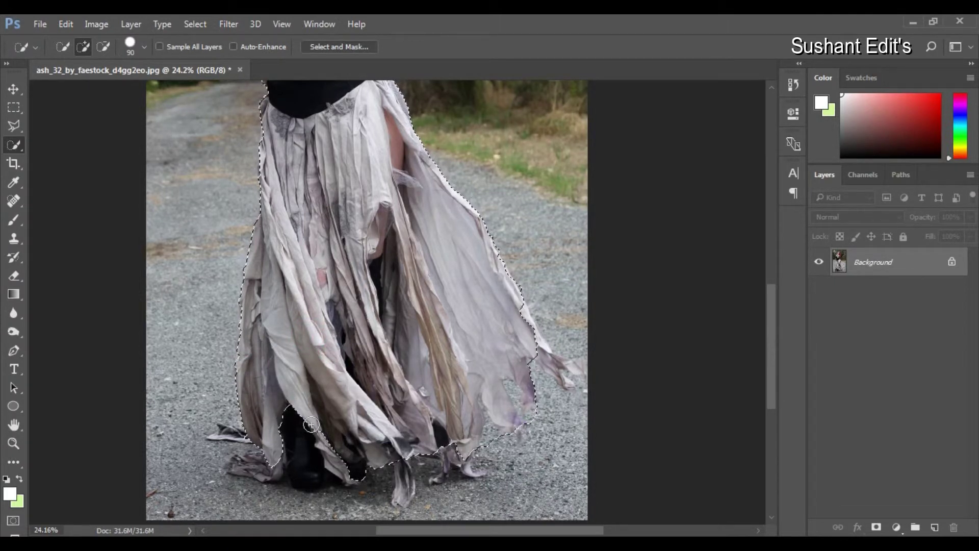
{"action": "left_click_drag", "start_coordinate": [245, 367], "coordinate": [221, 432]}
{"action": "mouse_move", "coordinate": [278, 479]}
{"action": "left_mouse_down"}
{"action": "mouse_move", "coordinate": [560, 481]}
{"action": "mouse_move", "coordinate": [296, 520]}
{"action": "left_mouse_up"}
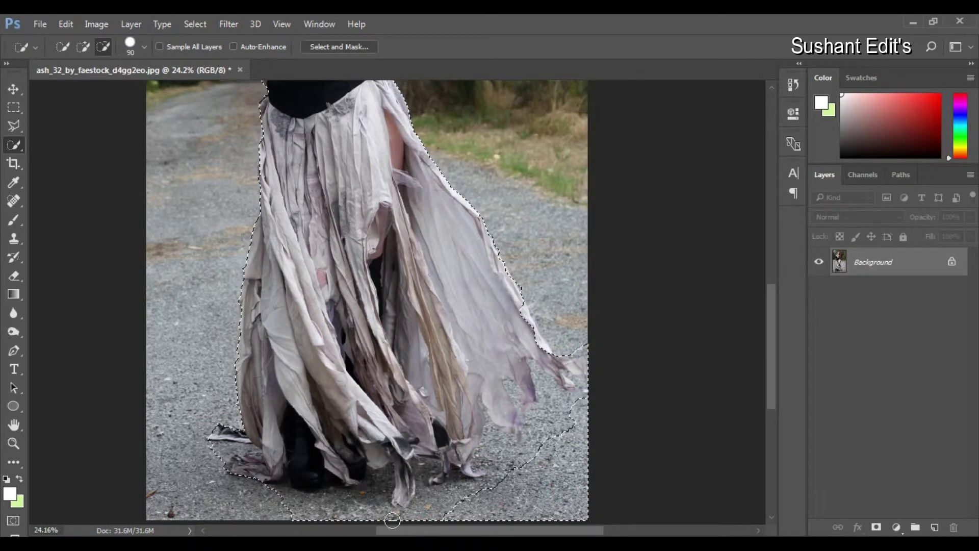
{"action": "scroll", "coordinate": [295, 521], "scroll_direction": "down", "scroll_amount": 3, "text": "alt"}
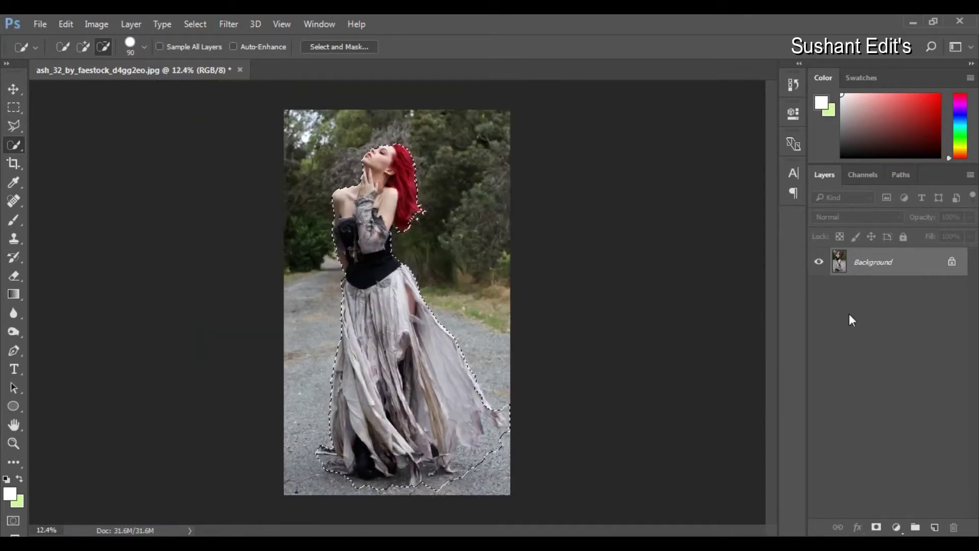
- Duplicate the Background layer as Background copy and invert the selection
{"action": "right_click", "coordinate": [930, 266]}
{"action": "left_click", "coordinate": [902, 295]}
{"action": "left_click", "coordinate": [613, 172]}
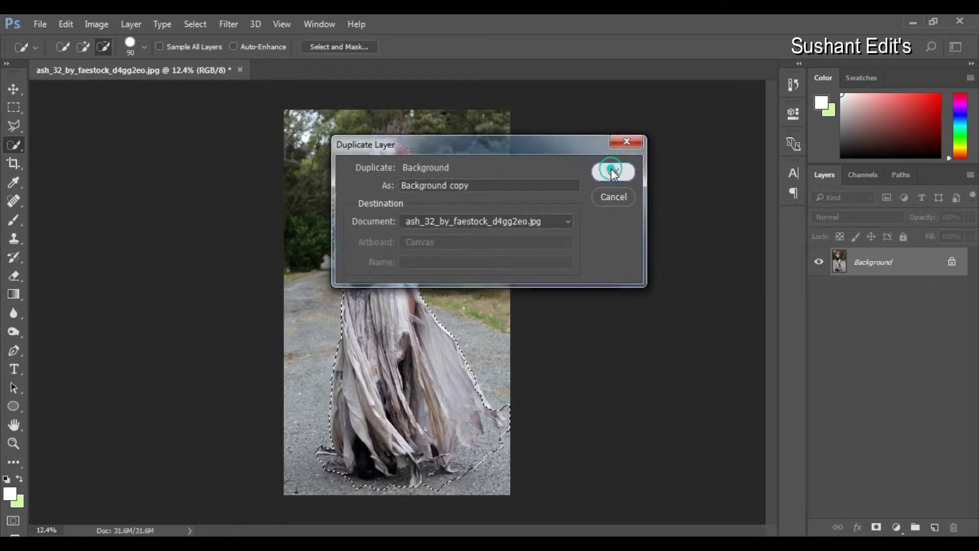
{"action": "left_click", "coordinate": [195, 24]}
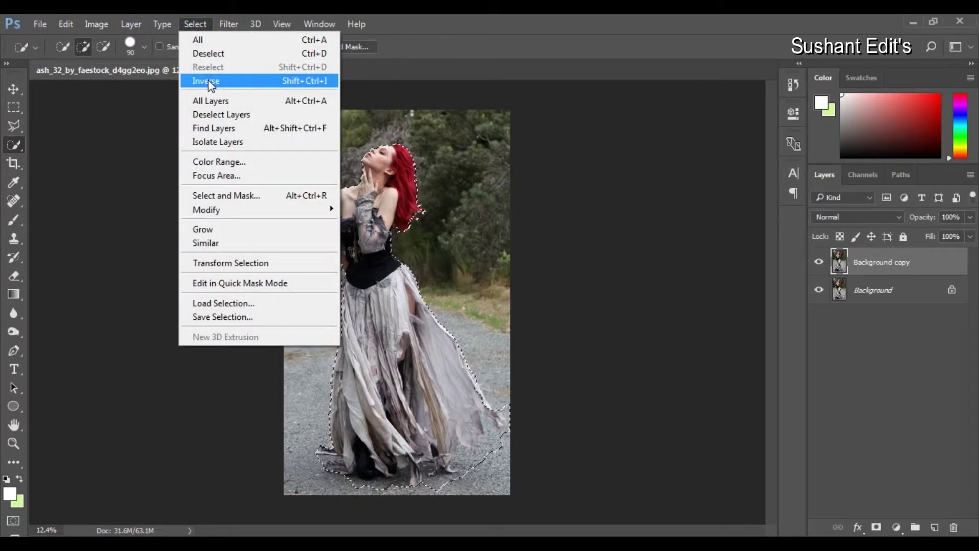
{"action": "left_click", "coordinate": [211, 84]}
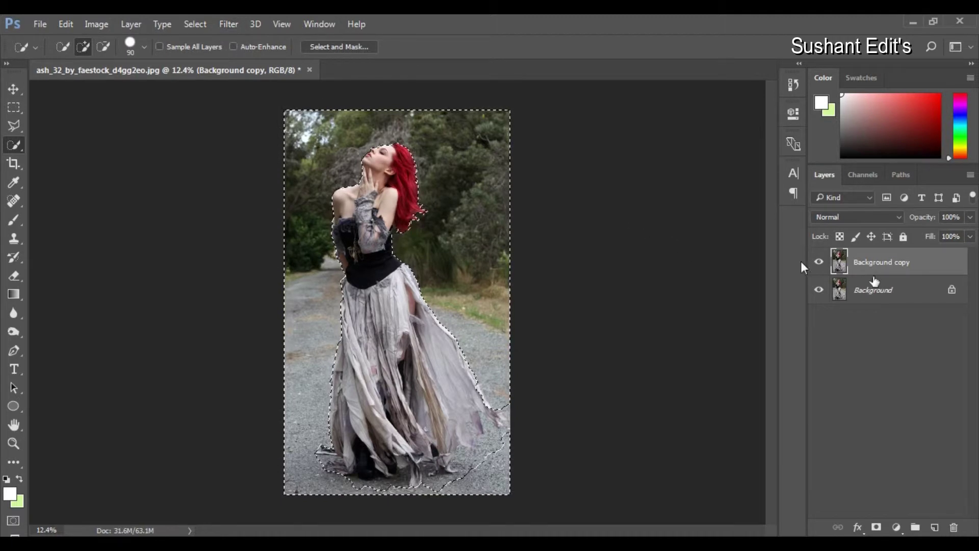
- Start a Tilt-Shift blur, raise its strength and move the focus centre and lower lines down
{"action": "left_click", "coordinate": [228, 24]}
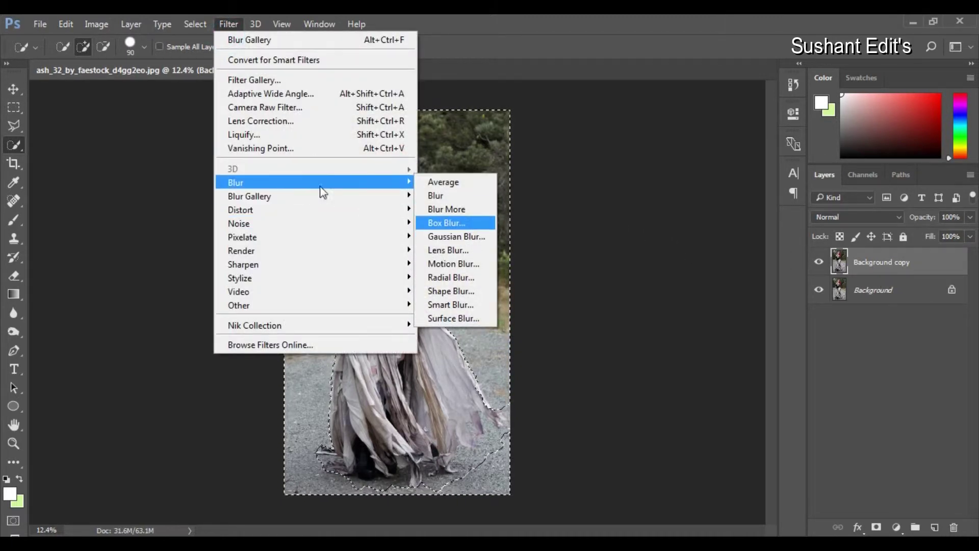
{"action": "mouse_move", "coordinate": [250, 195]}
{"action": "left_click", "coordinate": [451, 223]}
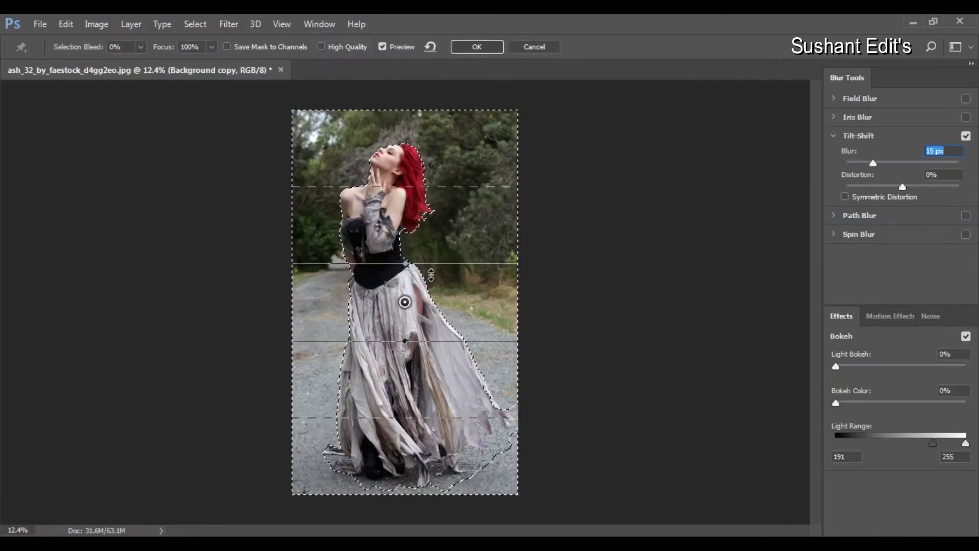
{"action": "left_click_drag", "start_coordinate": [404, 304], "coordinate": [402, 394]}
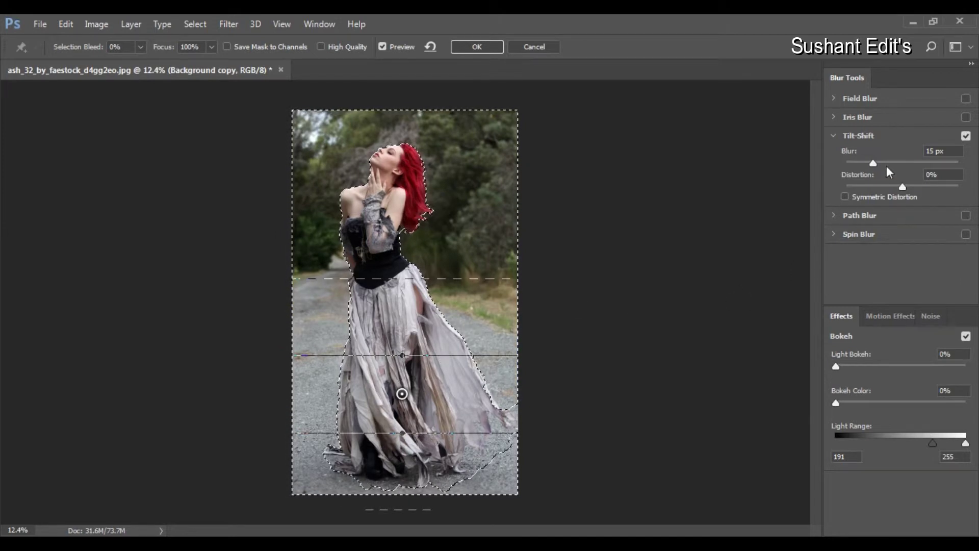
{"action": "left_click_drag", "start_coordinate": [873, 164], "coordinate": [884, 164]}
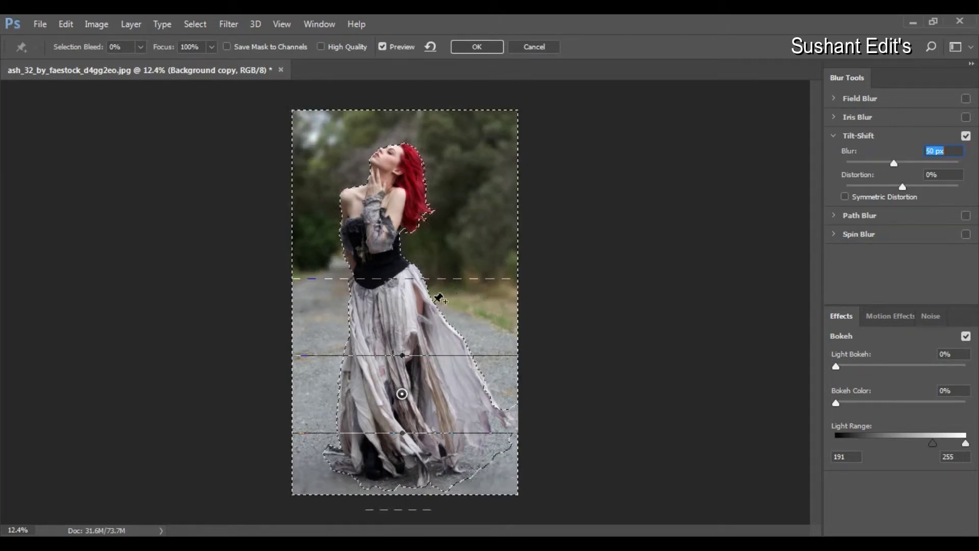
{"action": "left_click", "coordinate": [421, 435]}
{"action": "left_click_drag", "start_coordinate": [422, 463], "coordinate": [424, 509]}
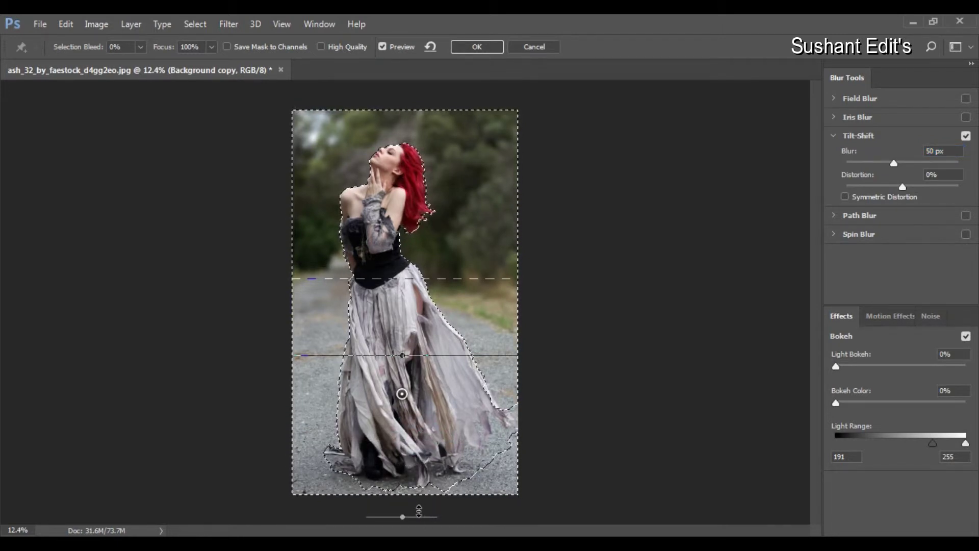
{"action": "left_click_drag", "start_coordinate": [419, 520], "coordinate": [427, 534]}
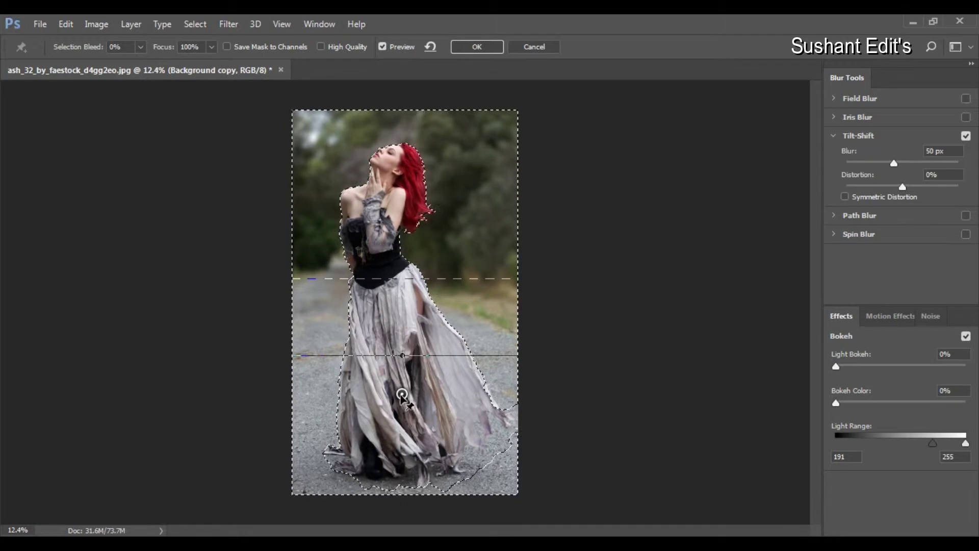
- Shift the sharp band toward the hem, add 22% light bokeh, set blur to 88 px and apply
{"action": "left_click_drag", "start_coordinate": [401, 395], "coordinate": [401, 410]}
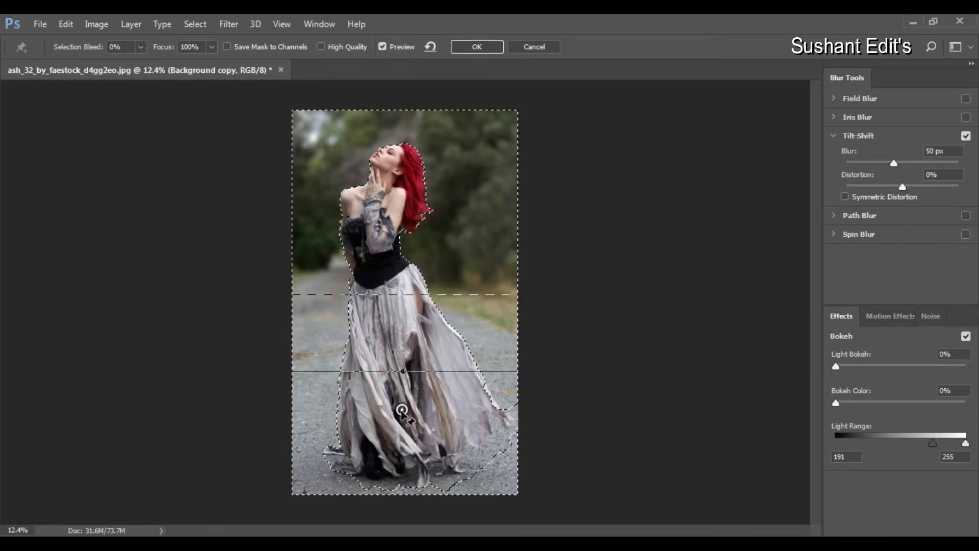
{"action": "left_click_drag", "start_coordinate": [401, 410], "coordinate": [401, 423]}
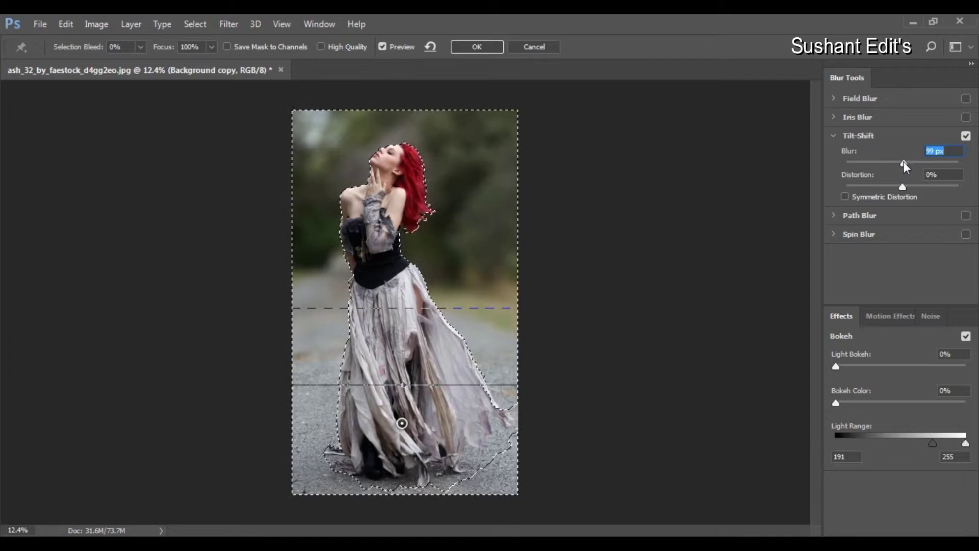
{"action": "left_click_drag", "start_coordinate": [401, 425], "coordinate": [402, 433]}
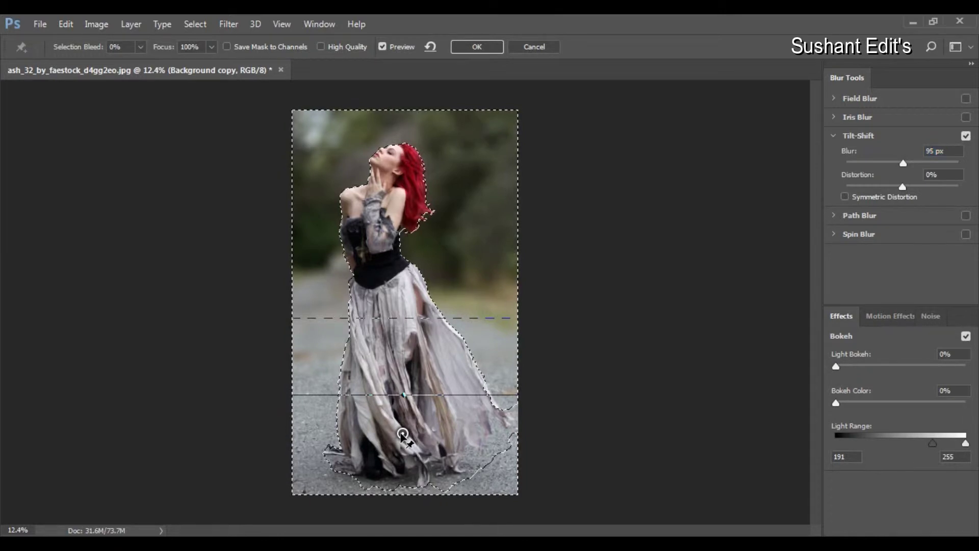
{"action": "left_click_drag", "start_coordinate": [411, 306], "coordinate": [412, 303]}
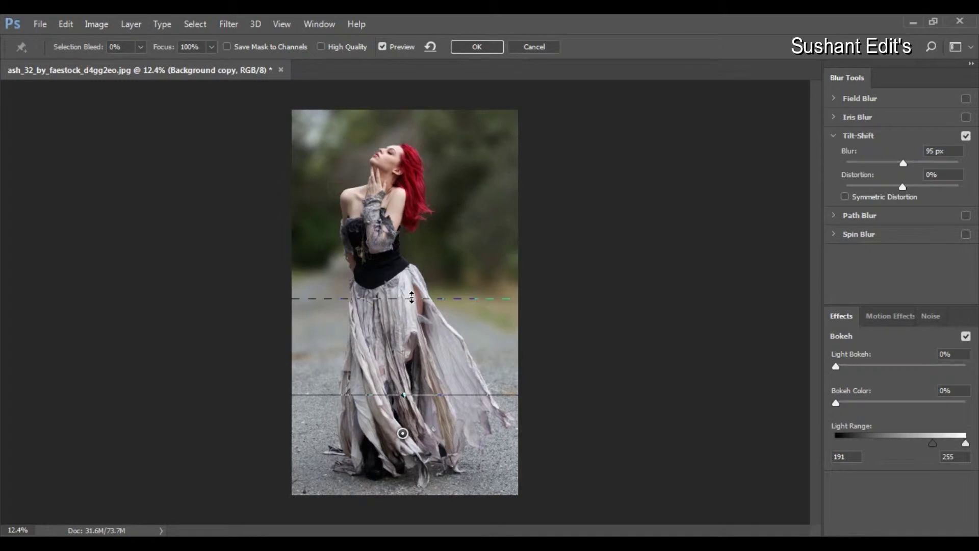
{"action": "left_click_drag", "start_coordinate": [835, 366], "coordinate": [858, 365]}
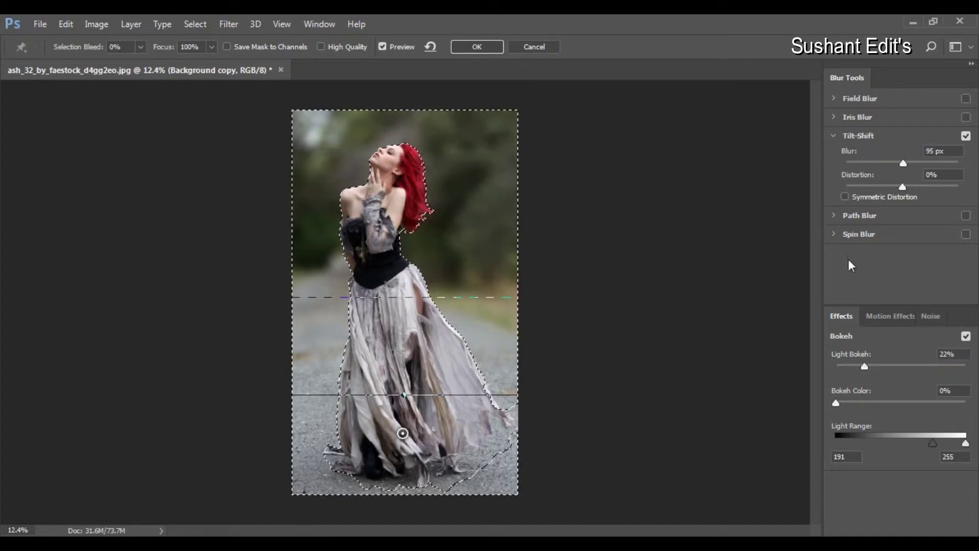
{"action": "left_click", "coordinate": [907, 163]}
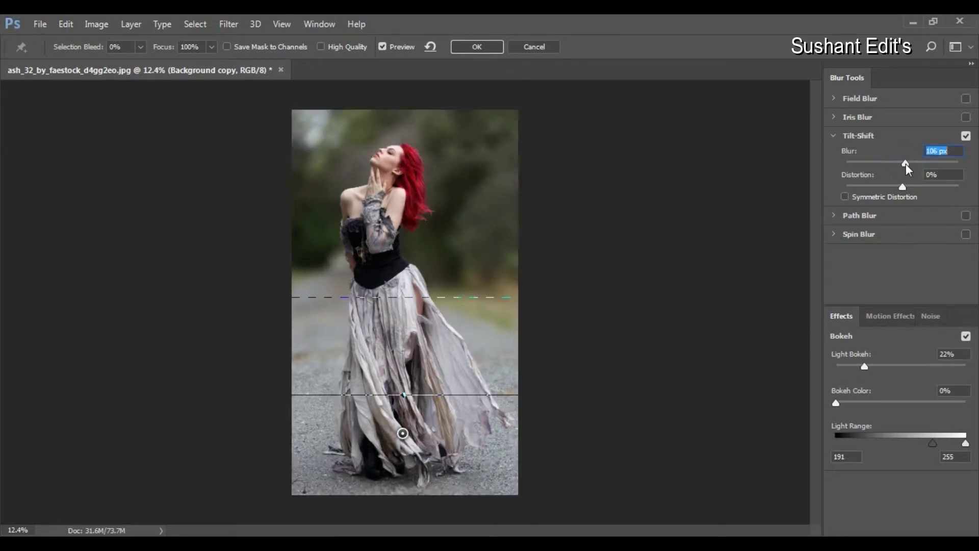
{"action": "left_click", "coordinate": [901, 163]}
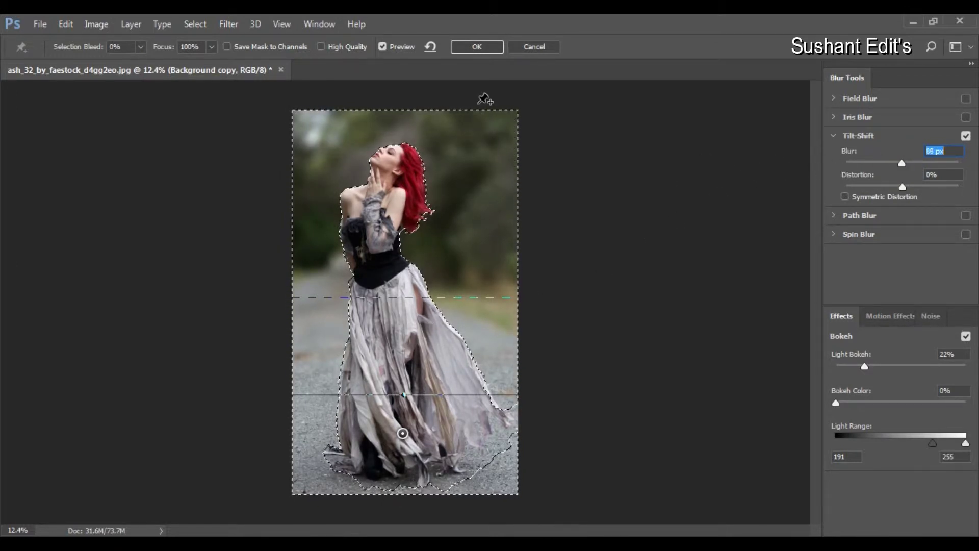
{"action": "left_click", "coordinate": [477, 48]}
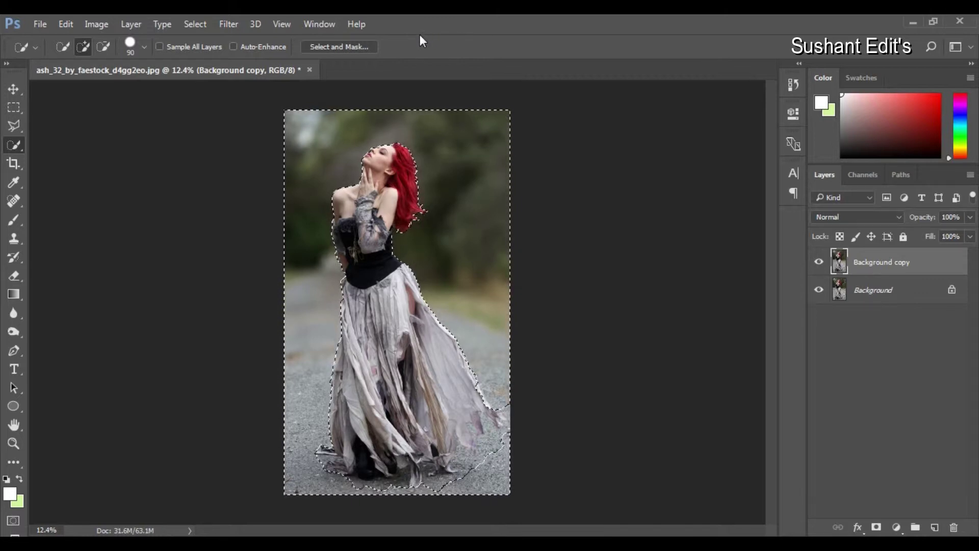
- Deselect, switch to the Move tool, and zoom in then back out to view the whole photo
{"action": "left_click", "coordinate": [204, 25]}
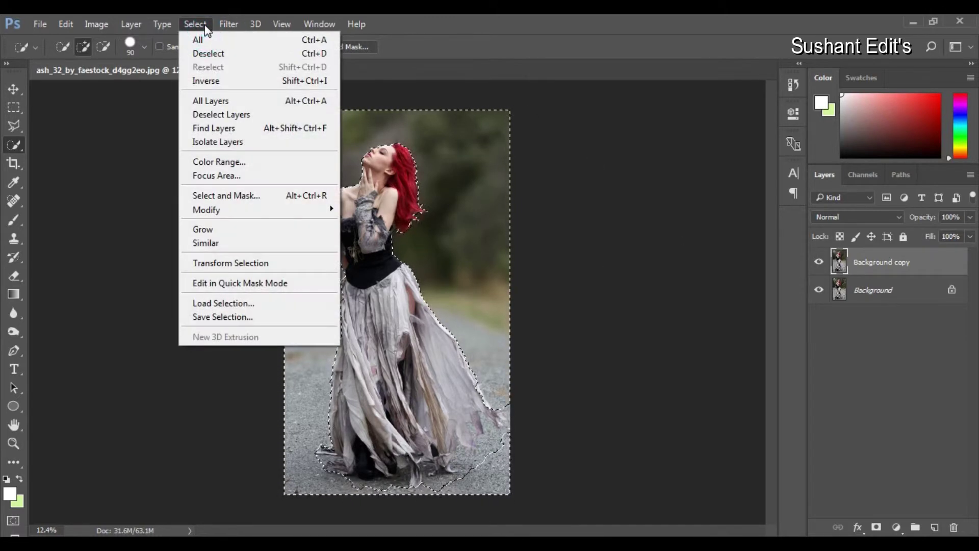
{"action": "left_click", "coordinate": [213, 55]}
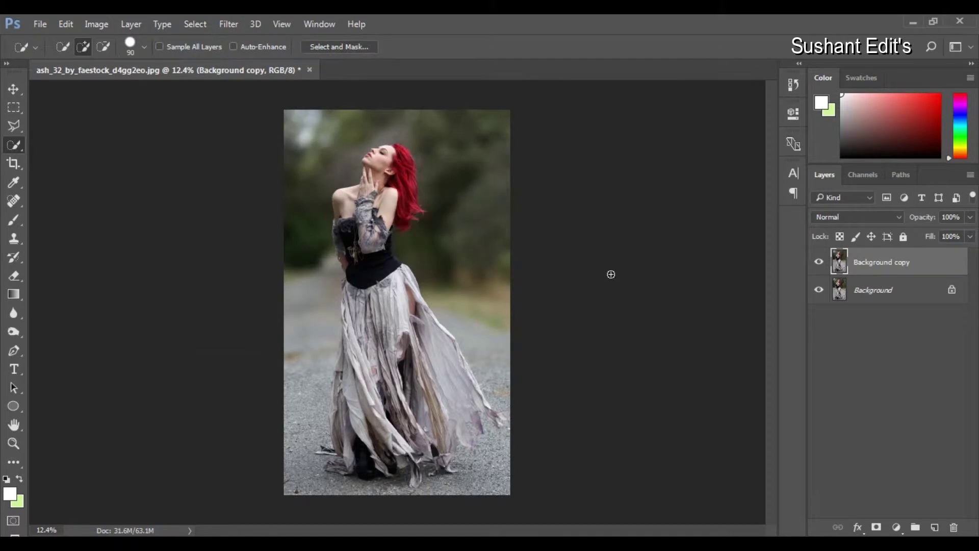
{"action": "left_click", "coordinate": [14, 89]}
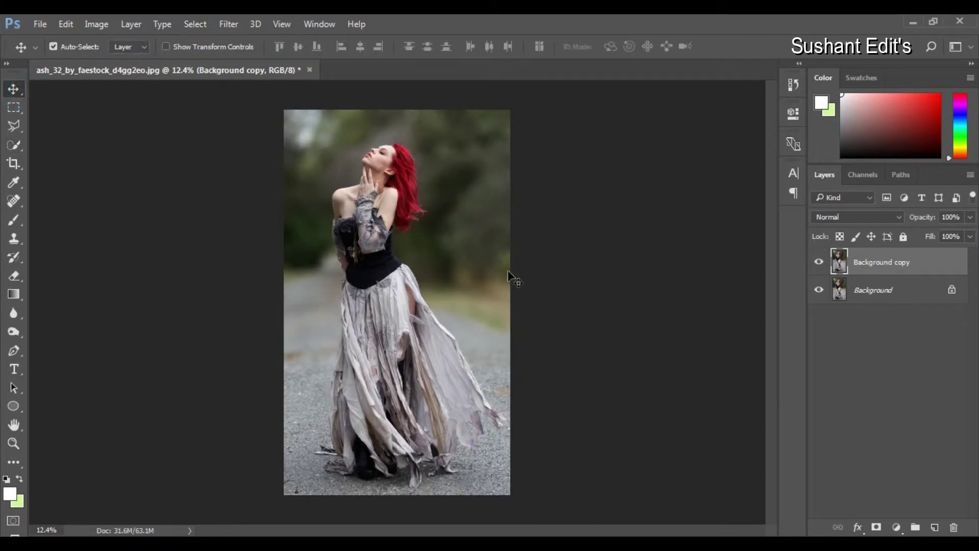
{"action": "key", "text": "ctrl+plus"}
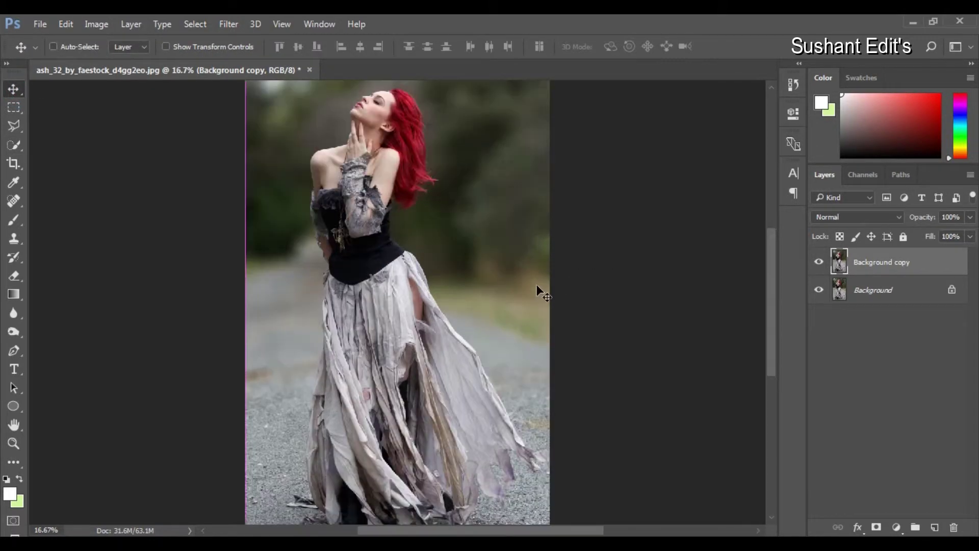
{"action": "key", "text": "ctrl+minus"}
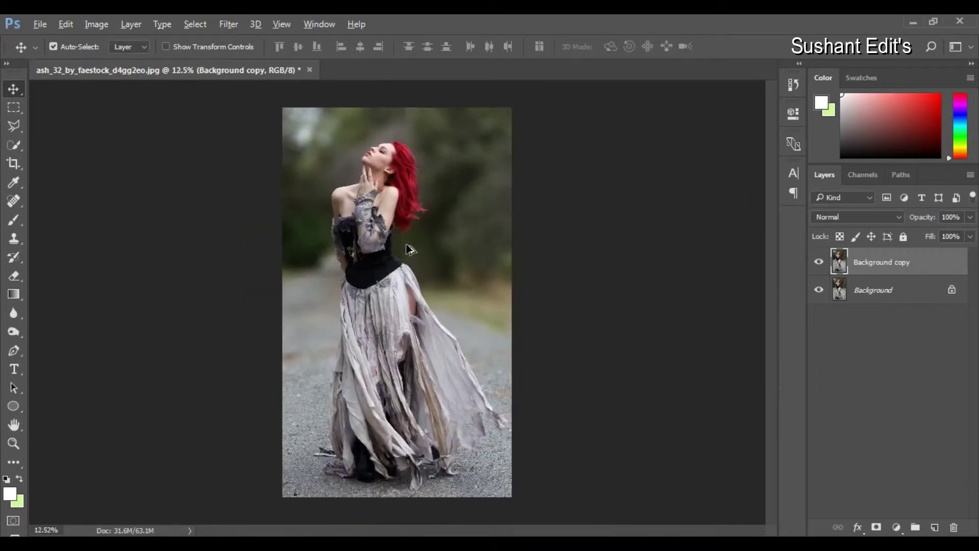
- In Camera Raw Filter set Highlights -83, Shadows +57, Whites -18, Clarity +3, Vibrance -3
{"action": "left_click", "coordinate": [244, 24]}
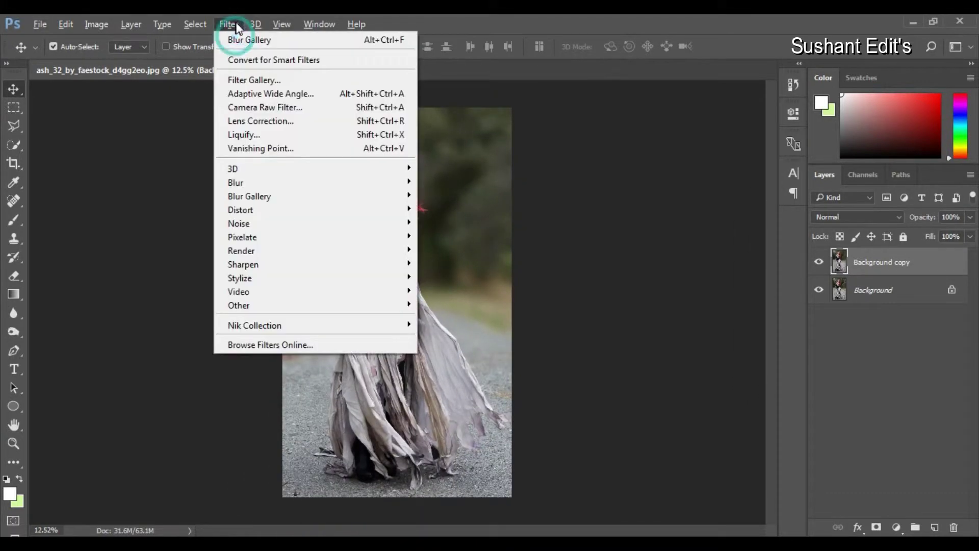
{"action": "left_click", "coordinate": [275, 105]}
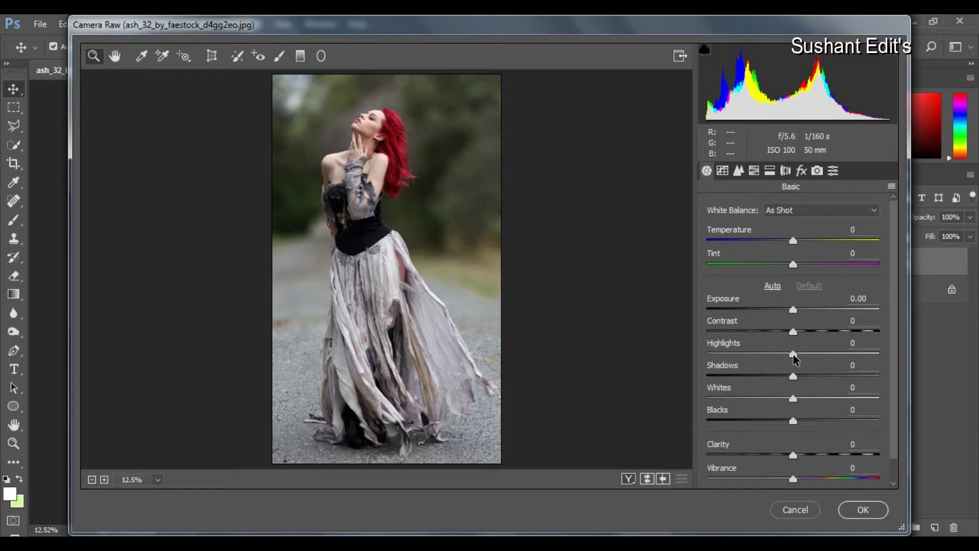
{"action": "mouse_move", "coordinate": [793, 354]}
{"action": "left_mouse_down"}
{"action": "mouse_move", "coordinate": [732, 354]}
{"action": "mouse_move", "coordinate": [728, 363]}
{"action": "left_mouse_up"}
{"action": "left_click_drag", "start_coordinate": [793, 376], "coordinate": [842, 376]}
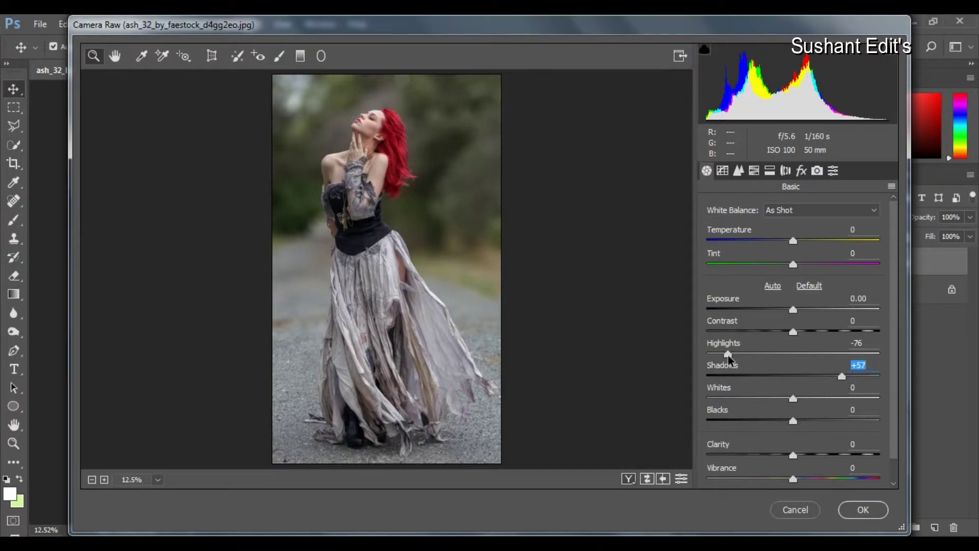
{"action": "left_click_drag", "start_coordinate": [728, 354], "coordinate": [720, 354]}
{"action": "left_click_drag", "start_coordinate": [793, 398], "coordinate": [777, 398]}
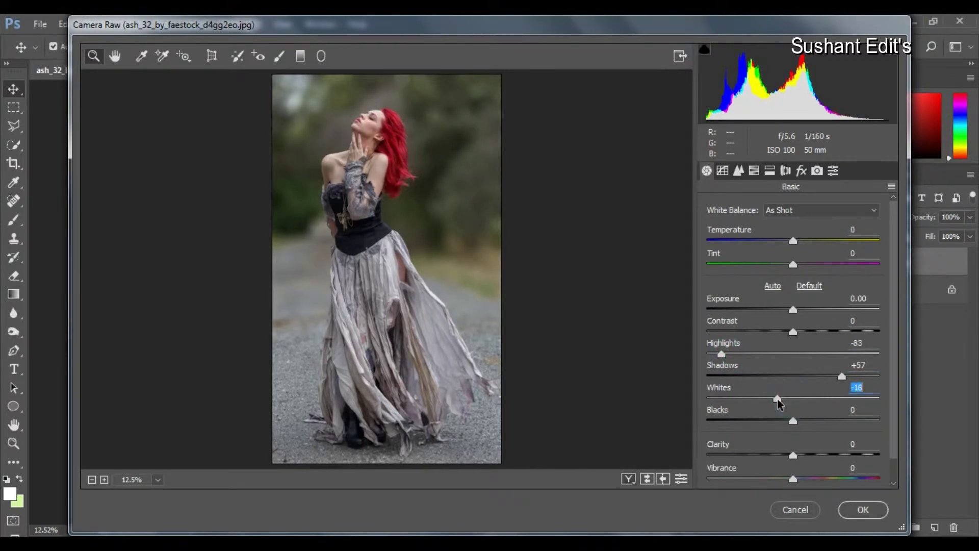
{"action": "left_click_drag", "start_coordinate": [794, 455], "coordinate": [796, 454]}
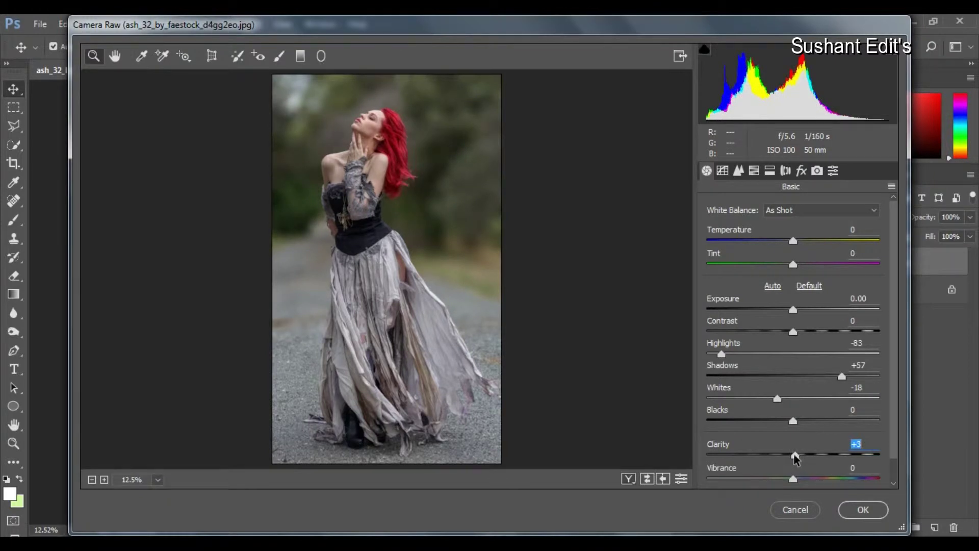
{"action": "scroll", "coordinate": [826, 433], "scroll_direction": "down", "scroll_amount": 1}
{"action": "left_click_drag", "start_coordinate": [792, 452], "coordinate": [790, 453]}
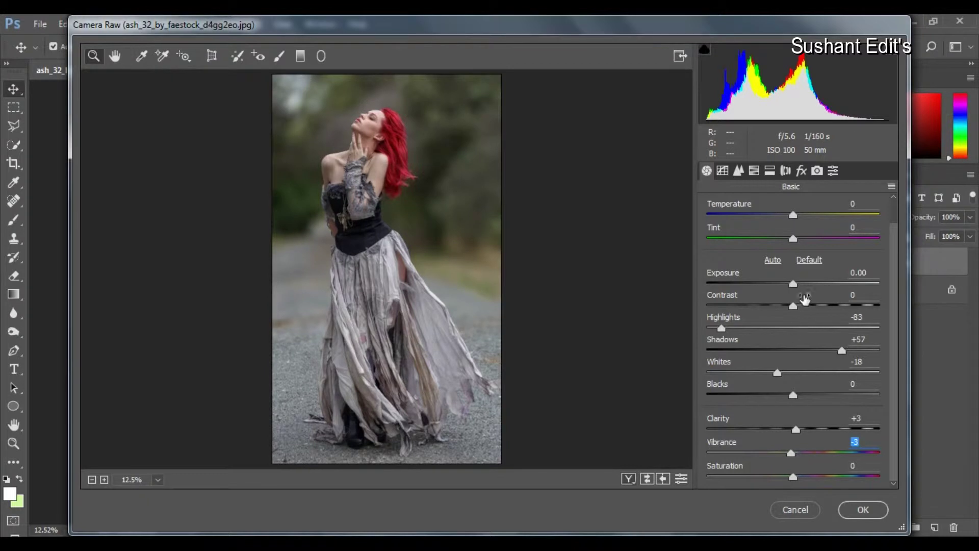
- Set Camera Calibration Green Primary Hue -36, Saturation -11 and Blue Primary Hue -76, Saturation +14
{"action": "left_click", "coordinate": [816, 170]}
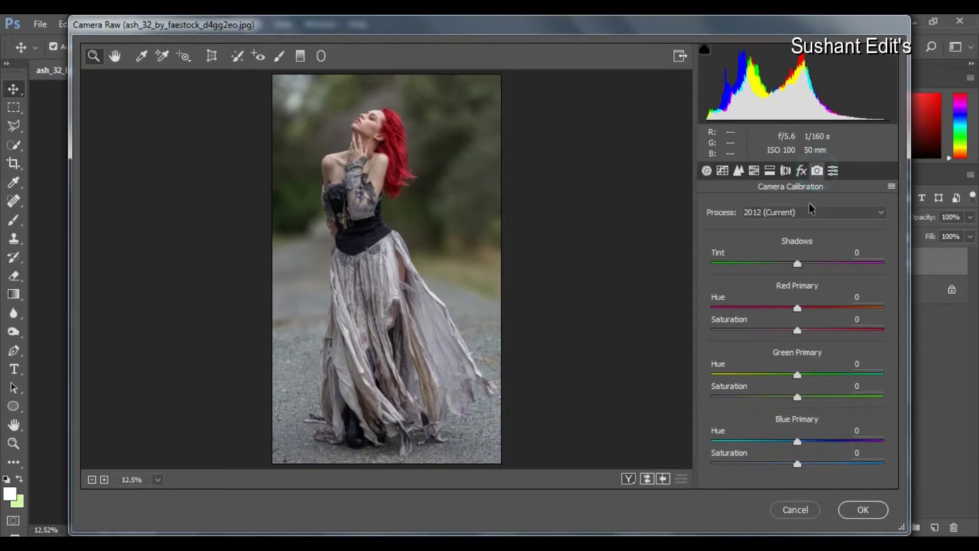
{"action": "left_click_drag", "start_coordinate": [798, 447], "coordinate": [815, 447]}
{"action": "left_click_drag", "start_coordinate": [798, 376], "coordinate": [756, 377]}
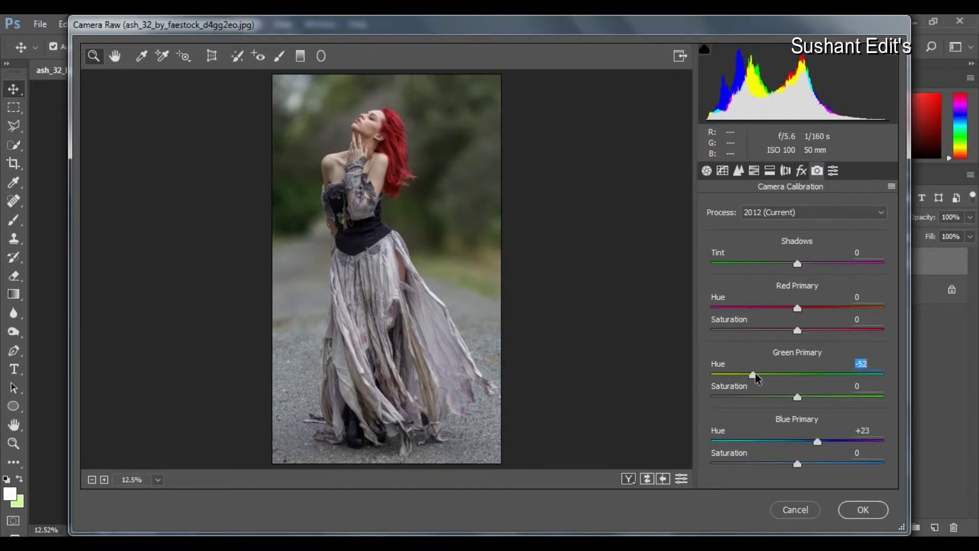
{"action": "left_click_drag", "start_coordinate": [761, 378], "coordinate": [764, 379]}
{"action": "mouse_move", "coordinate": [798, 397]}
{"action": "left_mouse_down"}
{"action": "mouse_move", "coordinate": [782, 397]}
{"action": "mouse_move", "coordinate": [790, 403]}
{"action": "left_mouse_up"}
{"action": "mouse_move", "coordinate": [823, 448]}
{"action": "left_mouse_down"}
{"action": "mouse_move", "coordinate": [853, 446]}
{"action": "mouse_move", "coordinate": [736, 450]}
{"action": "left_mouse_up"}
{"action": "left_click_drag", "start_coordinate": [797, 464], "coordinate": [815, 464]}
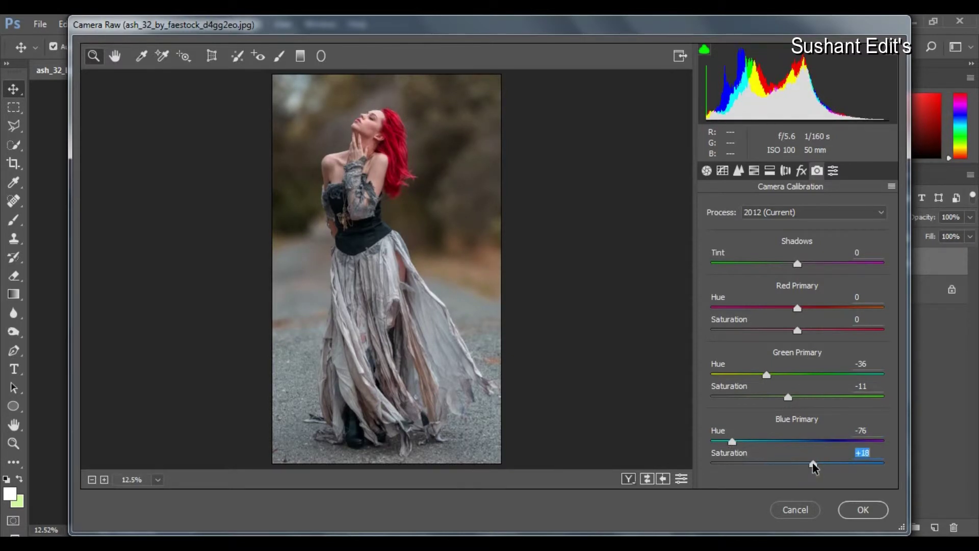
{"action": "left_click_drag", "start_coordinate": [817, 463], "coordinate": [810, 464]}
{"action": "left_click", "coordinate": [754, 170]}
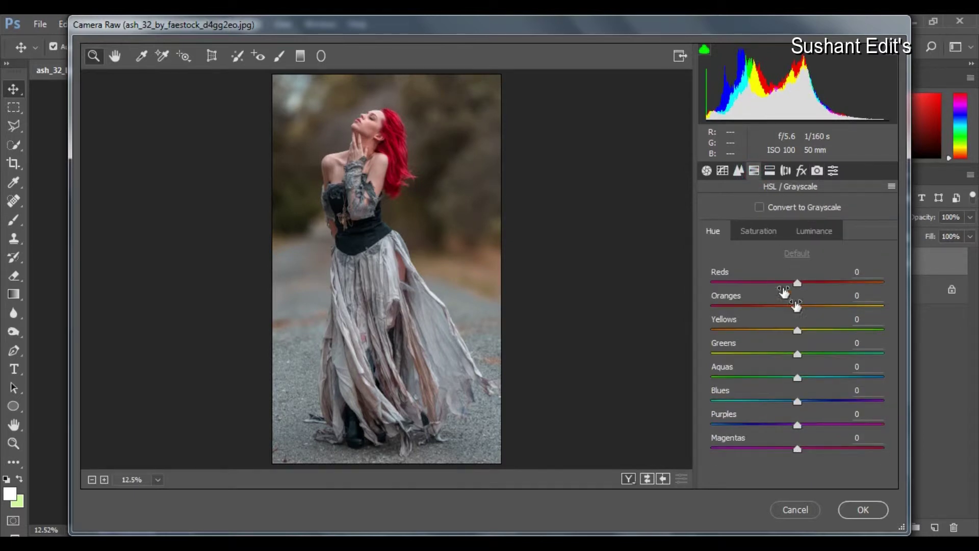
- Boost Oranges saturation to +51, set Yellows hue to -87 and brighten the Oranges luminance
{"action": "left_click", "coordinate": [758, 230]}
{"action": "left_click_drag", "start_coordinate": [797, 306], "coordinate": [847, 307]}
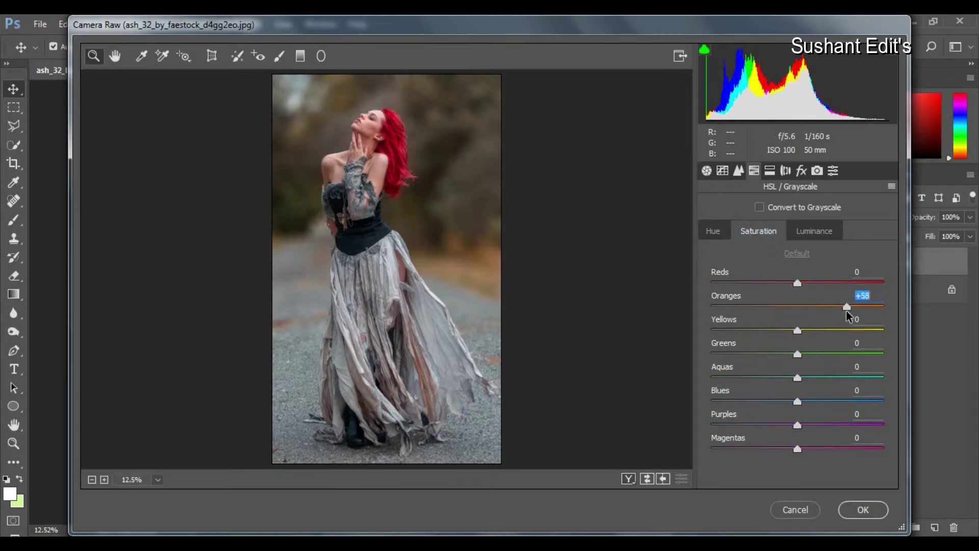
{"action": "left_click", "coordinate": [712, 230]}
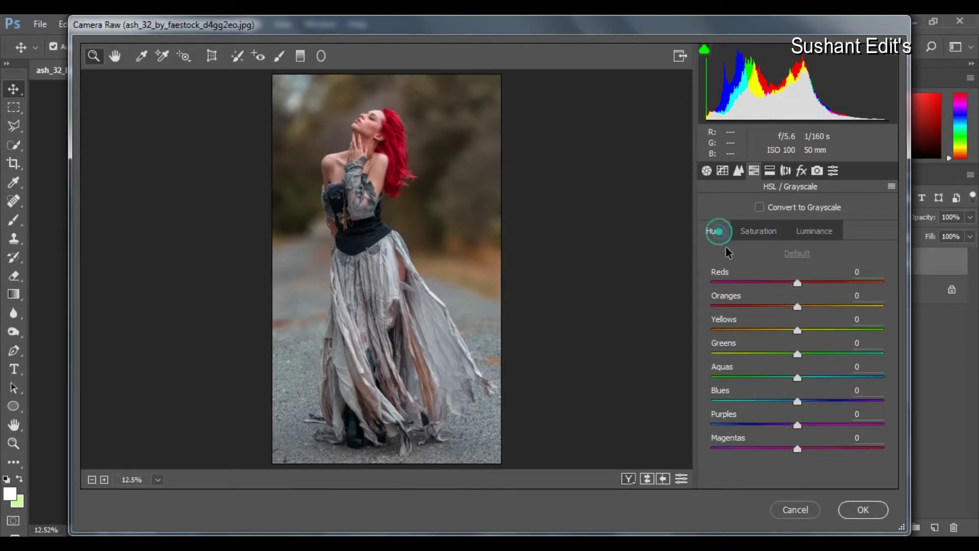
{"action": "left_click_drag", "start_coordinate": [729, 335], "coordinate": [723, 334]}
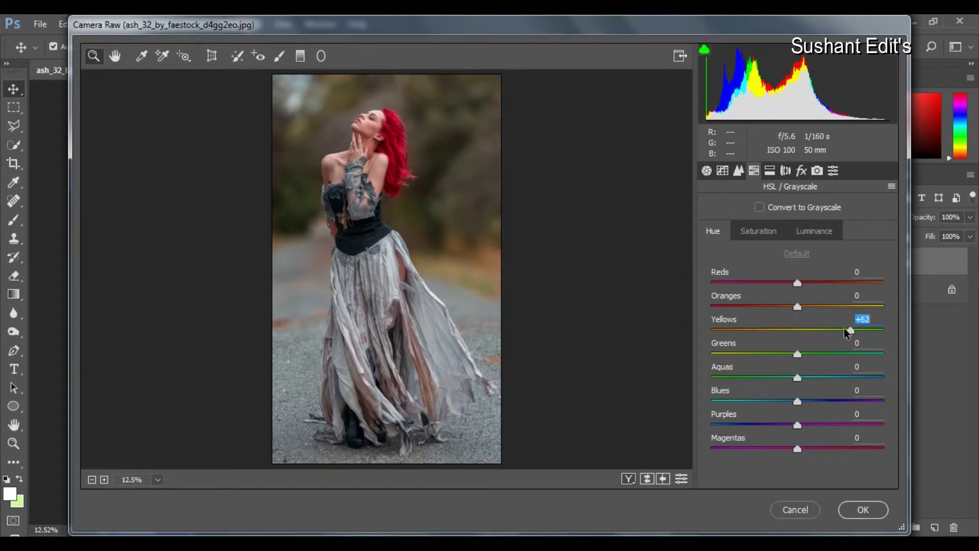
{"action": "left_click_drag", "start_coordinate": [727, 334], "coordinate": [723, 332]}
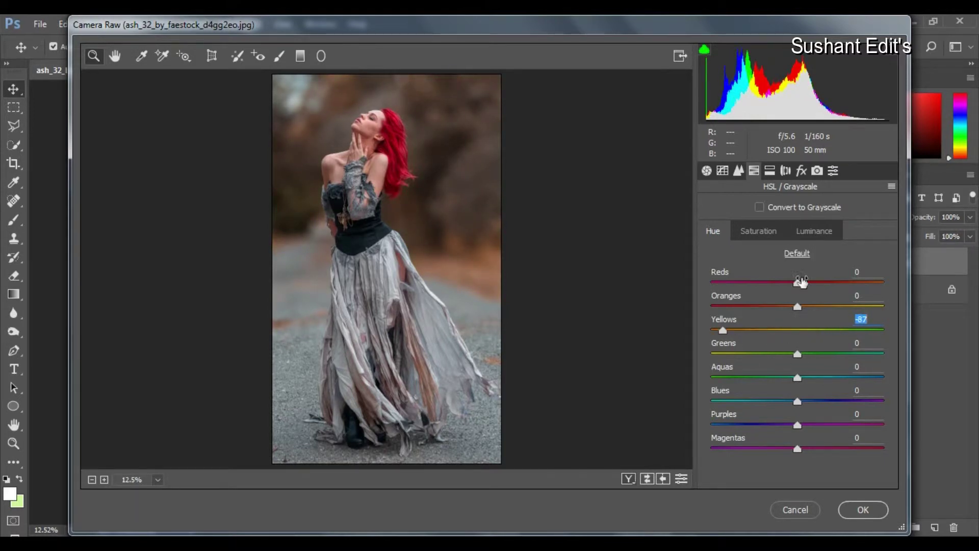
{"action": "left_click", "coordinate": [813, 232]}
{"action": "left_click_drag", "start_coordinate": [798, 306], "coordinate": [830, 307]}
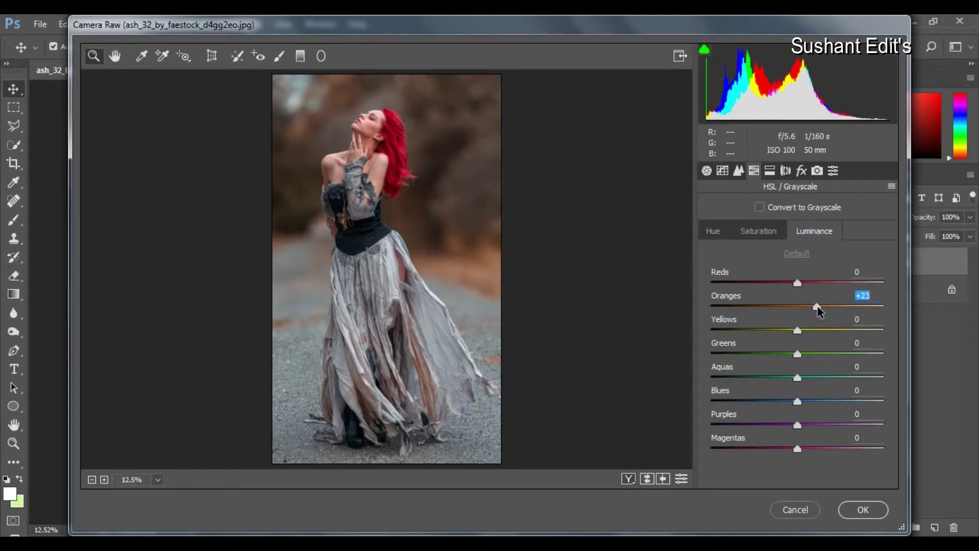
{"action": "left_click", "coordinate": [824, 306]}
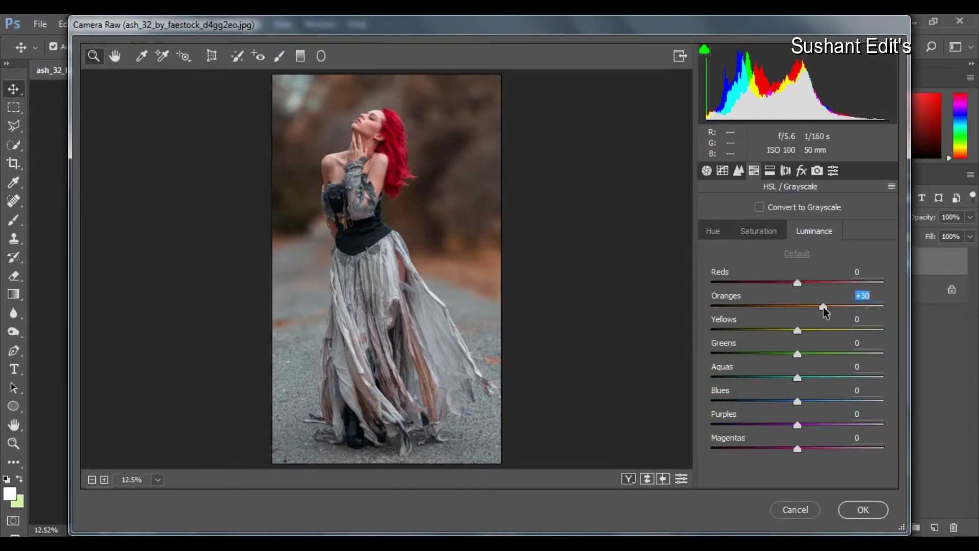
- Desaturate Reds to -42 and shift Greens hue to about -93 and Aquas hue to -61
{"action": "left_click", "coordinate": [766, 234]}
{"action": "left_click_drag", "start_coordinate": [796, 283], "coordinate": [760, 283]}
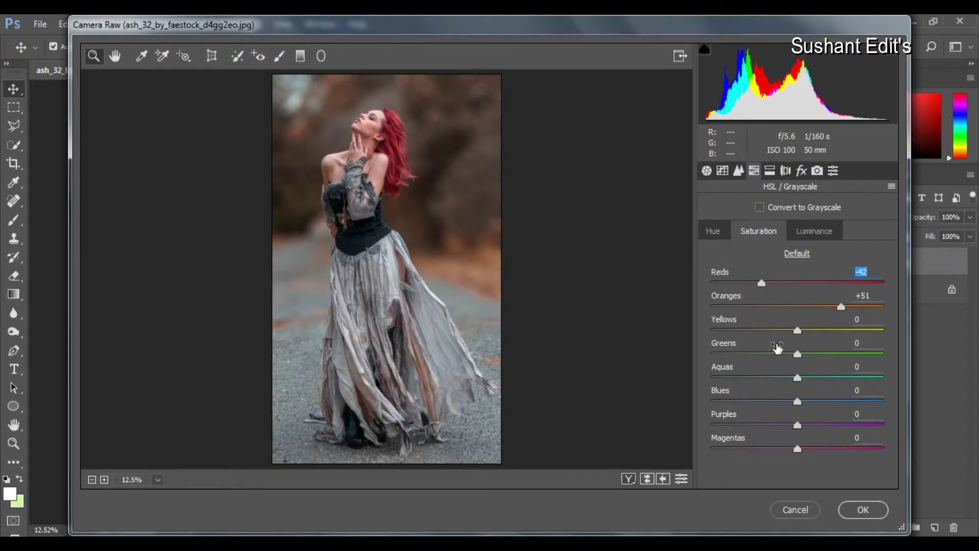
{"action": "left_click", "coordinate": [723, 233]}
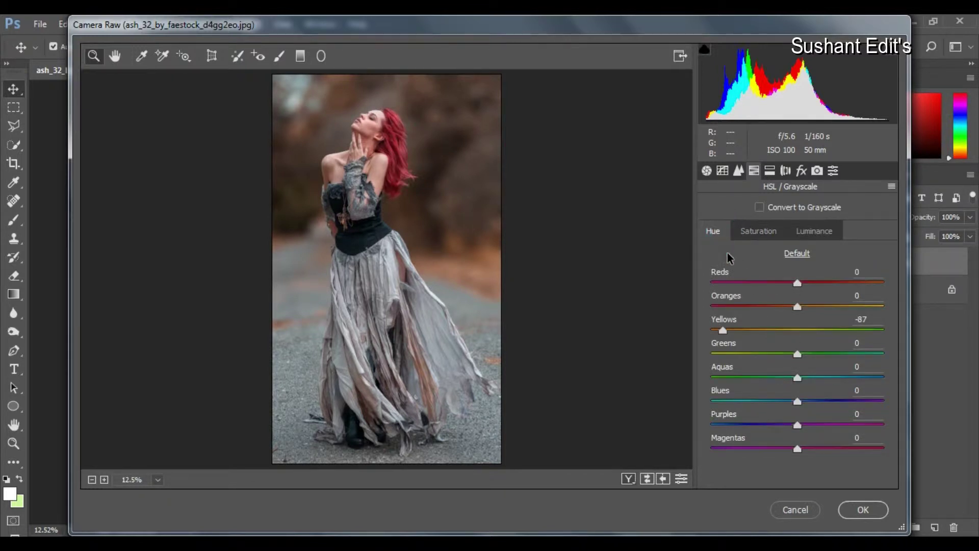
{"action": "left_click_drag", "start_coordinate": [759, 353], "coordinate": [741, 354]}
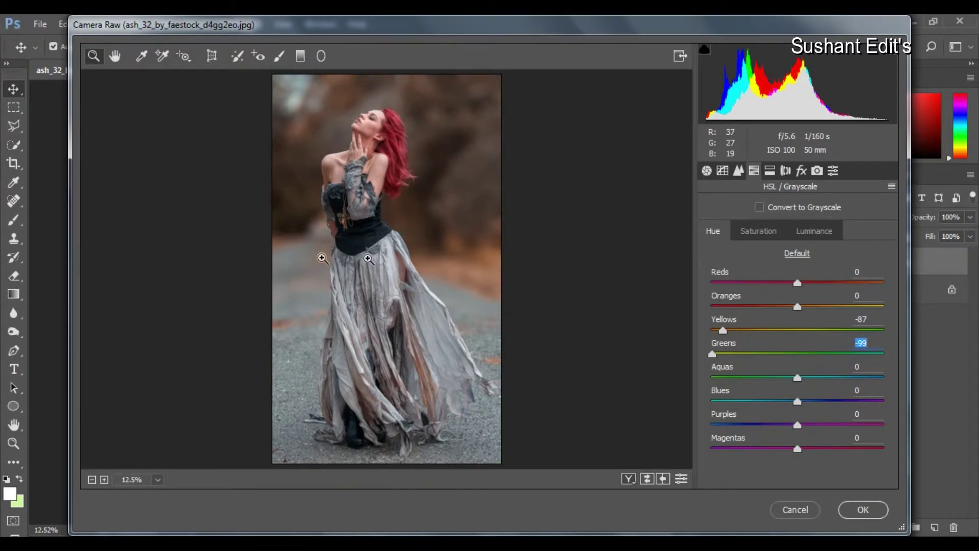
{"action": "left_click_drag", "start_coordinate": [797, 378], "coordinate": [737, 377]}
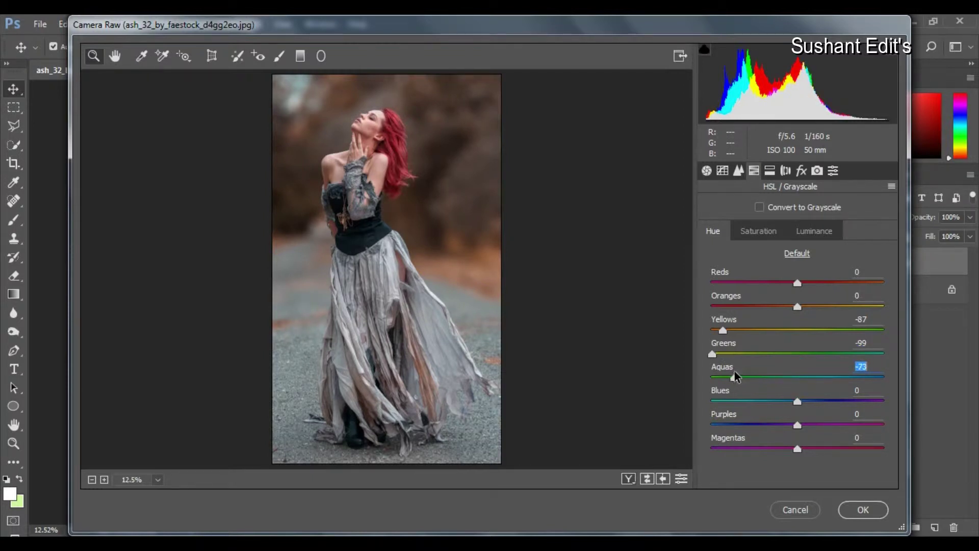
{"action": "left_click_drag", "start_coordinate": [714, 355], "coordinate": [823, 355]}
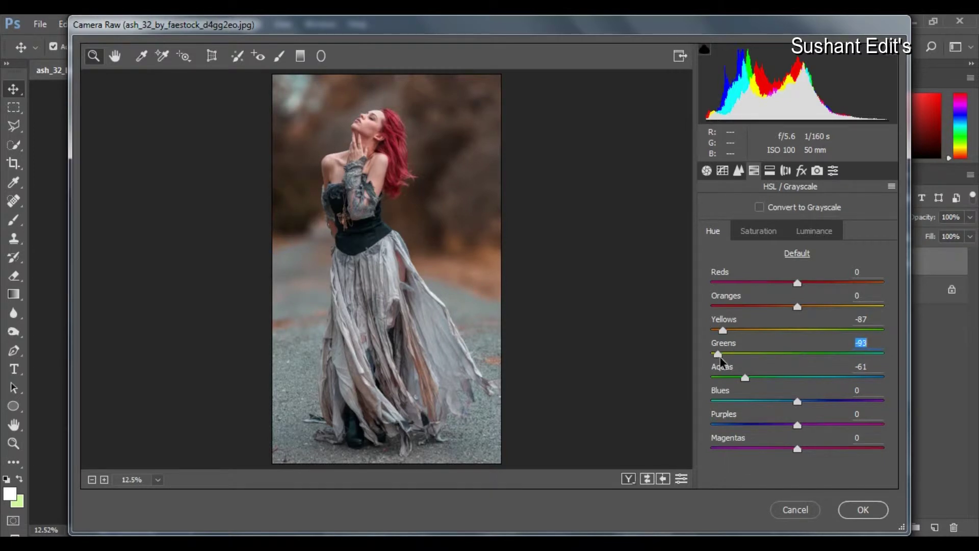
{"action": "left_click", "coordinate": [706, 170]}
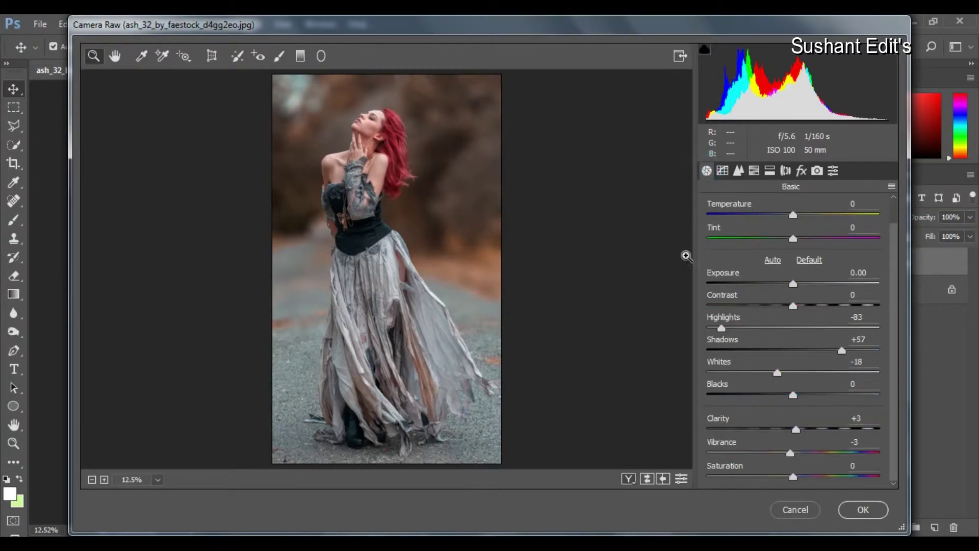
- Apply the Camera Raw adjustments and select the Background layer in the Layers panel
{"action": "left_click", "coordinate": [858, 507]}
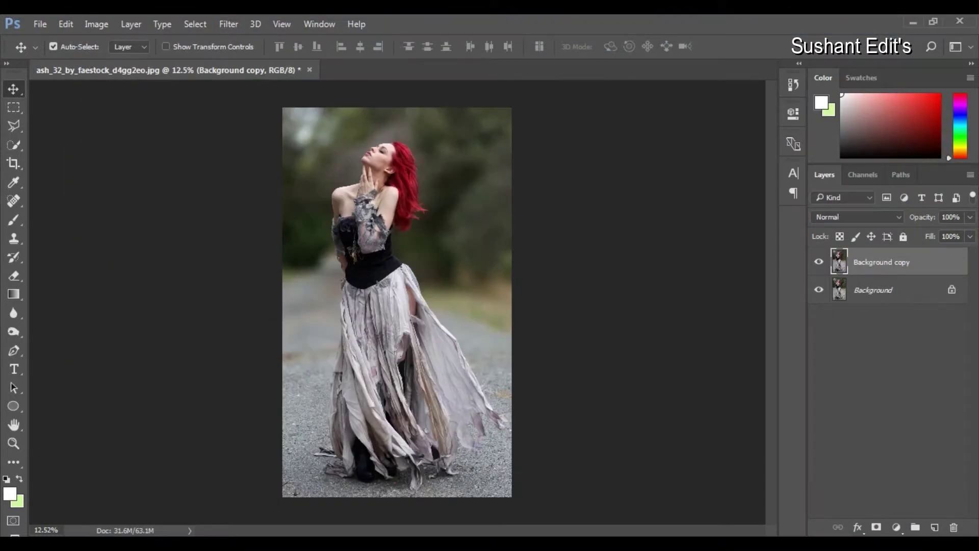
{"action": "left_click", "coordinate": [876, 291]}
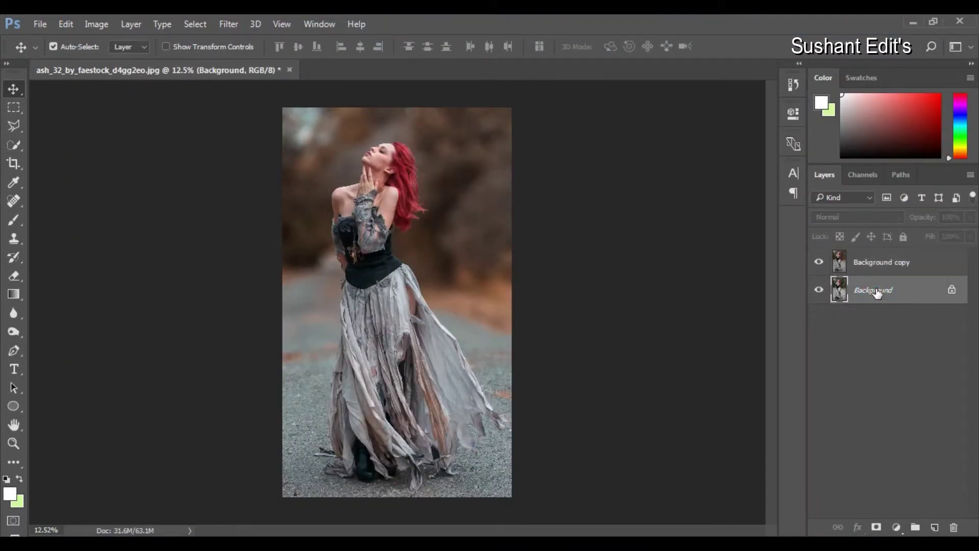
{"action": "scroll", "coordinate": [362, 182], "scroll_direction": "up", "scroll_amount": 2}
{"action": "scroll", "coordinate": [362, 182], "scroll_direction": "down", "scroll_amount": 2}
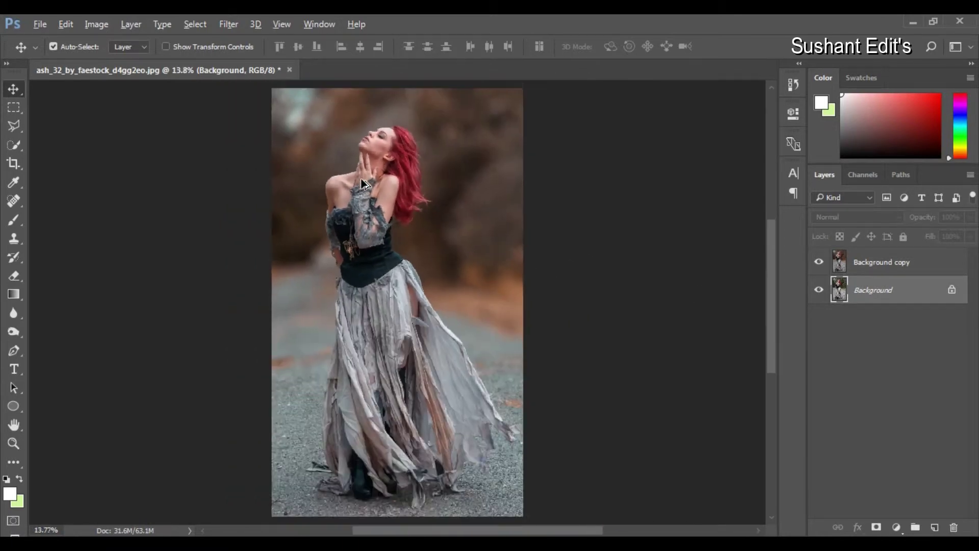
{"action": "scroll", "coordinate": [368, 304], "scroll_direction": "up", "scroll_amount": 1}
{"action": "scroll", "coordinate": [368, 305], "scroll_direction": "down", "scroll_amount": 2}
{"action": "scroll", "coordinate": [357, 296], "scroll_direction": "down", "scroll_amount": 1}
{"action": "scroll", "coordinate": [347, 285], "scroll_direction": "down", "scroll_amount": 1}
{"action": "scroll", "coordinate": [336, 277], "scroll_direction": "up", "scroll_amount": 1}
{"action": "scroll", "coordinate": [396, 291], "scroll_direction": "up", "scroll_amount": 1}
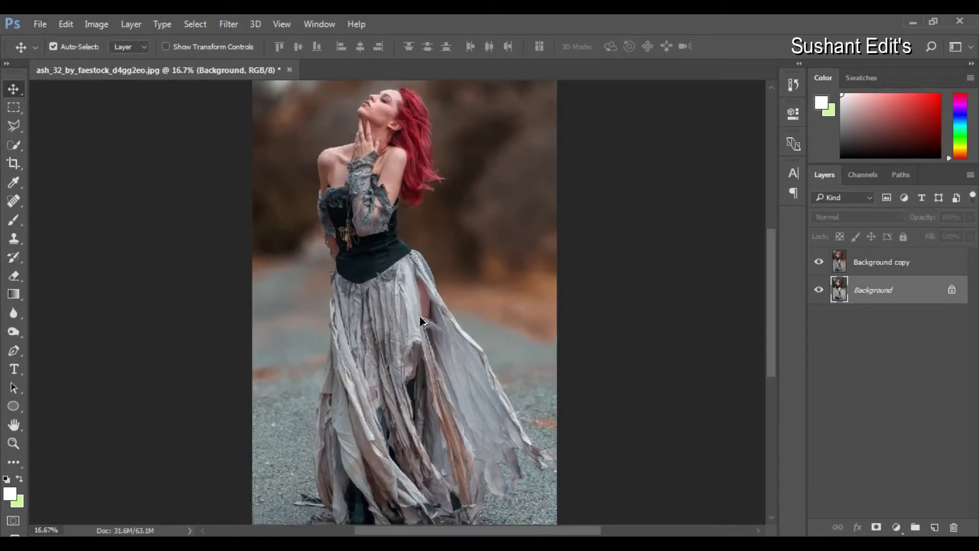
- Duplicate Background copy as Background copy 2, fill it with 50% gray and set Overlay blending
{"action": "left_click", "coordinate": [874, 270]}
{"action": "key", "text": "ctrl+j"}
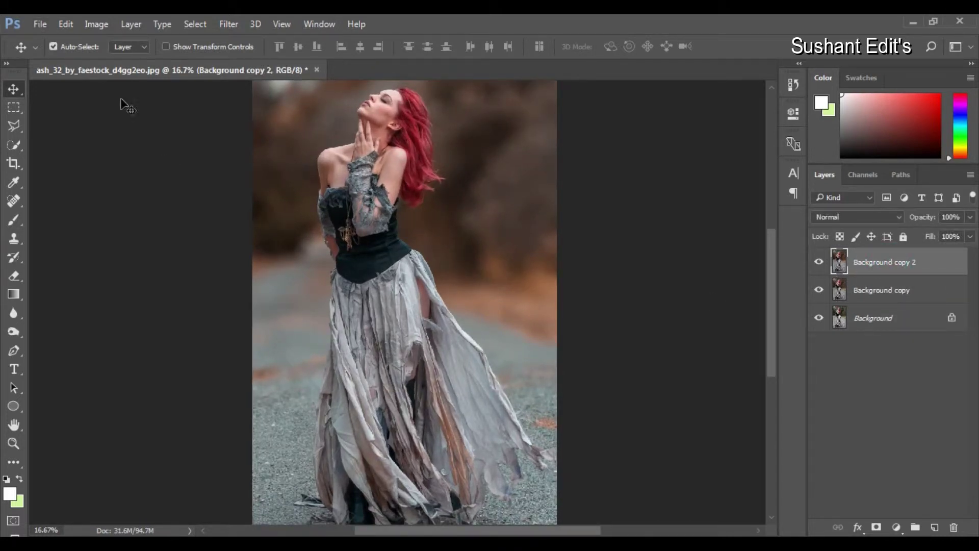
{"action": "left_click", "coordinate": [72, 23]}
{"action": "left_click", "coordinate": [71, 239]}
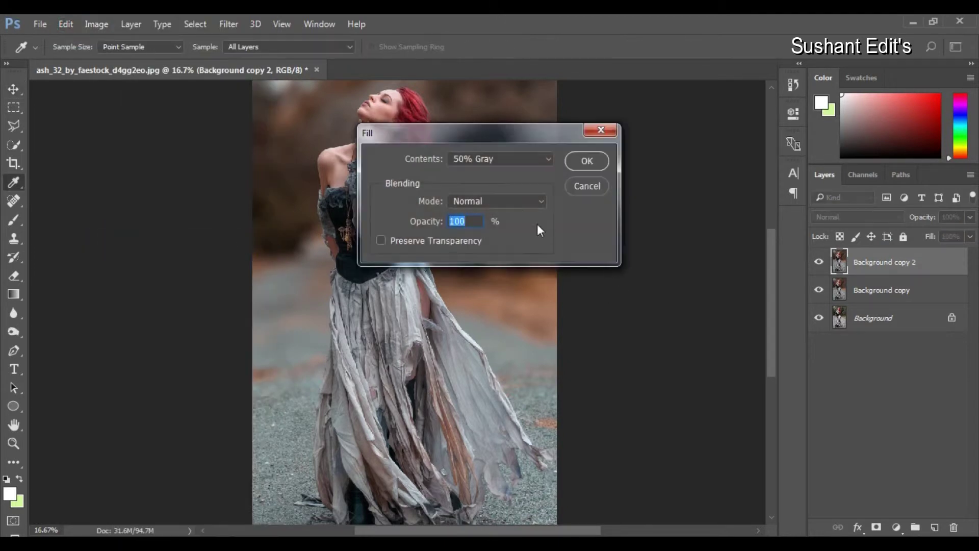
{"action": "left_click", "coordinate": [587, 161]}
{"action": "left_click", "coordinate": [856, 217]}
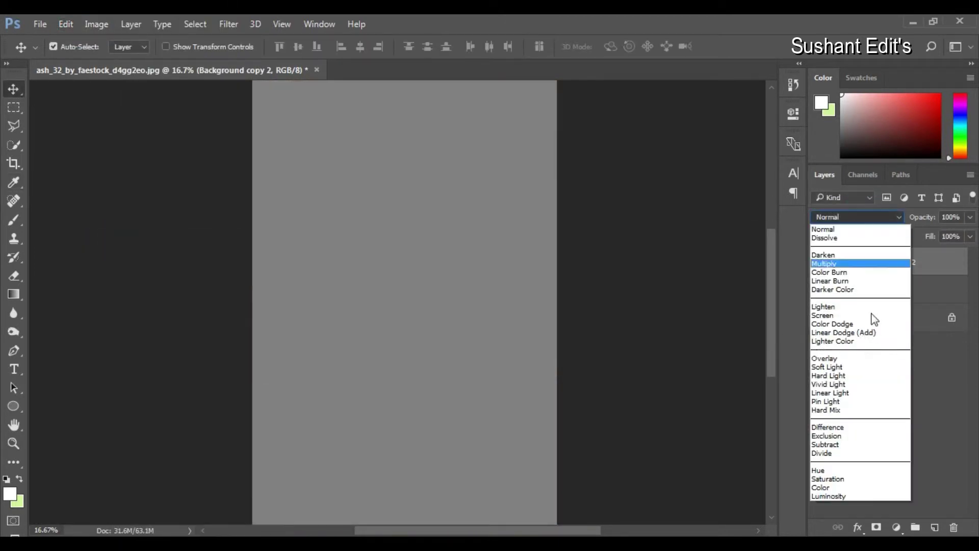
{"action": "left_click", "coordinate": [858, 359]}
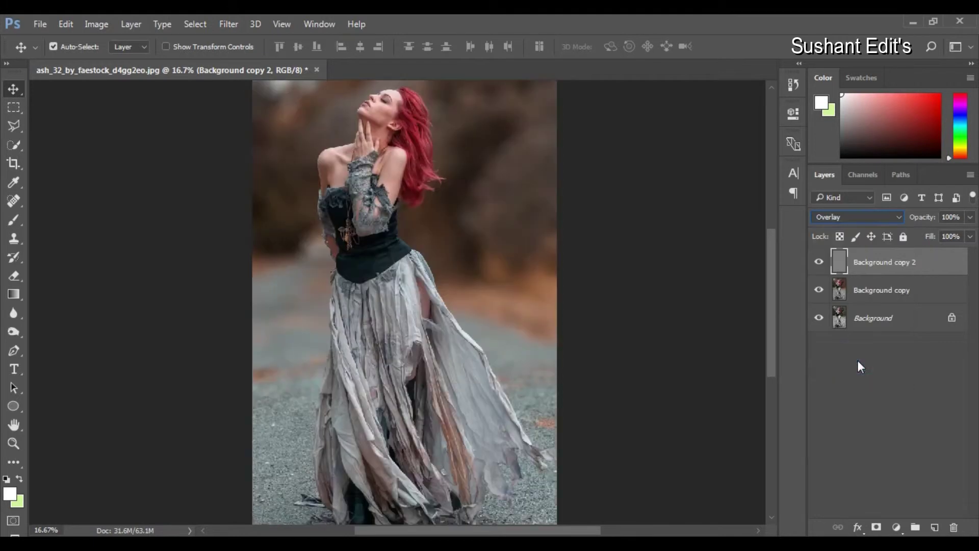
- Pick the Dodge Tool and lighten the skirt fabric on the overlay layer
{"action": "left_click", "coordinate": [14, 312]}
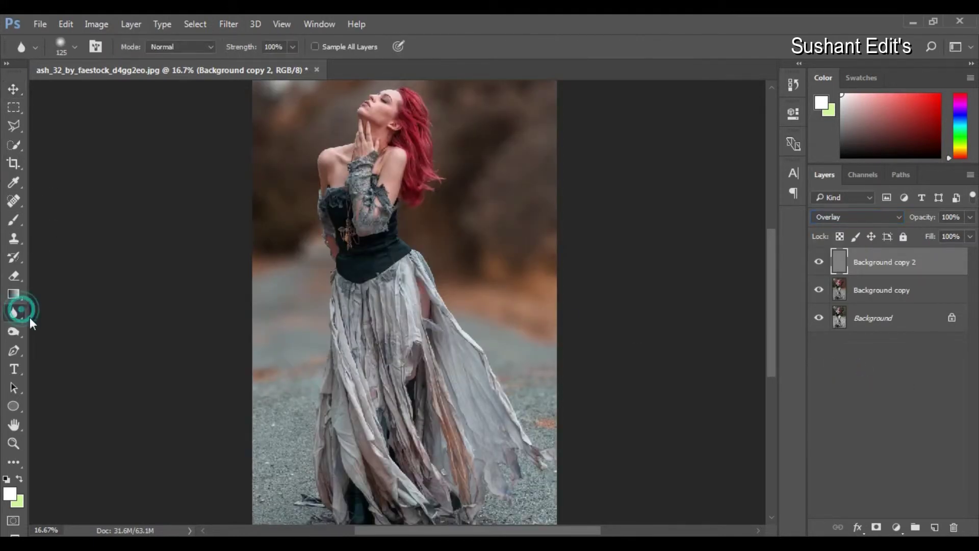
{"action": "right_click", "coordinate": [14, 312]}
{"action": "left_click", "coordinate": [20, 330]}
{"action": "right_click", "coordinate": [20, 329]}
{"action": "left_click", "coordinate": [44, 338]}
{"action": "left_click_drag", "start_coordinate": [342, 401], "coordinate": [321, 339]}
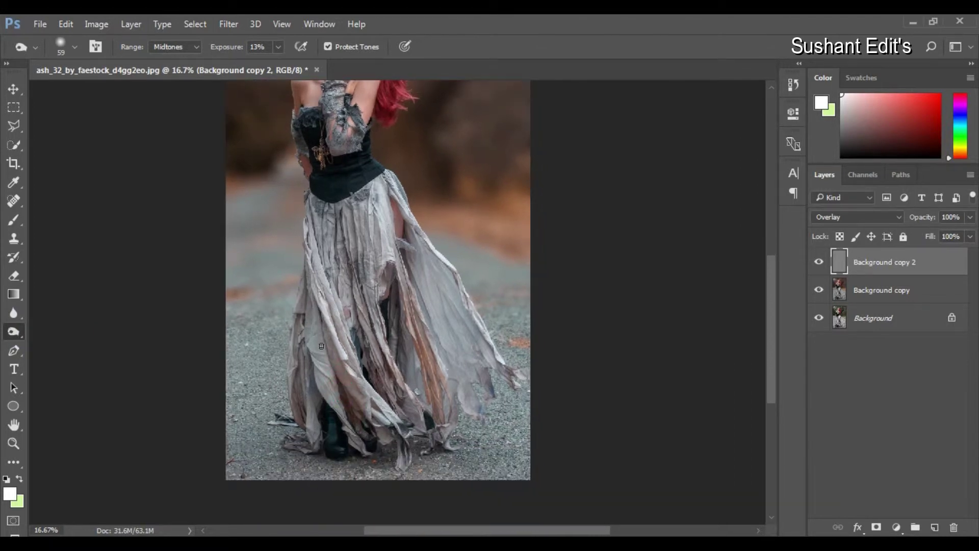
{"action": "left_click_drag", "start_coordinate": [328, 261], "coordinate": [306, 316]}
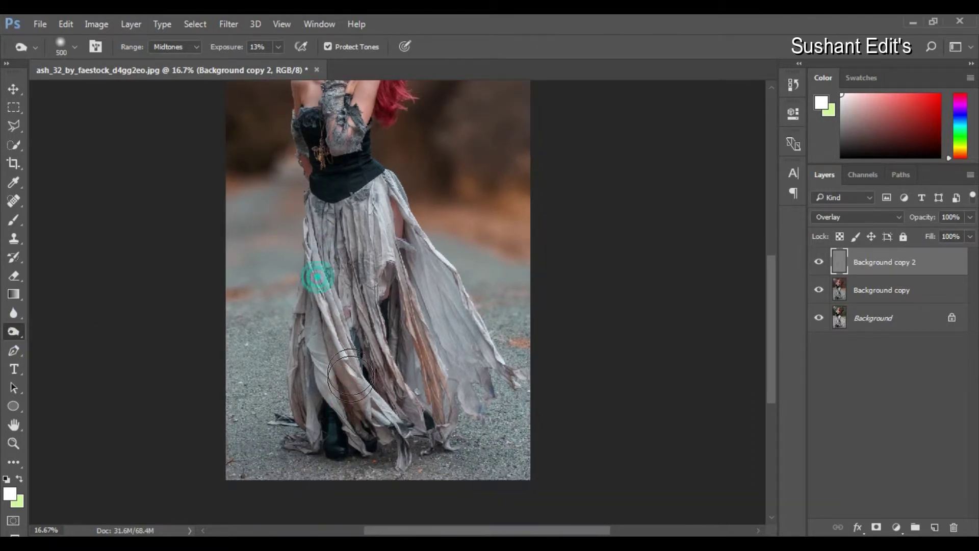
{"action": "mouse_move", "coordinate": [375, 266]}
{"action": "left_mouse_down"}
{"action": "mouse_move", "coordinate": [382, 258]}
{"action": "mouse_move", "coordinate": [485, 385]}
{"action": "mouse_move", "coordinate": [430, 319]}
{"action": "mouse_move", "coordinate": [361, 399]}
{"action": "left_mouse_up"}
- Brighten highlights in the red hair with a 125 px dodge brush
{"action": "left_click_drag", "start_coordinate": [306, 379], "coordinate": [308, 505]}
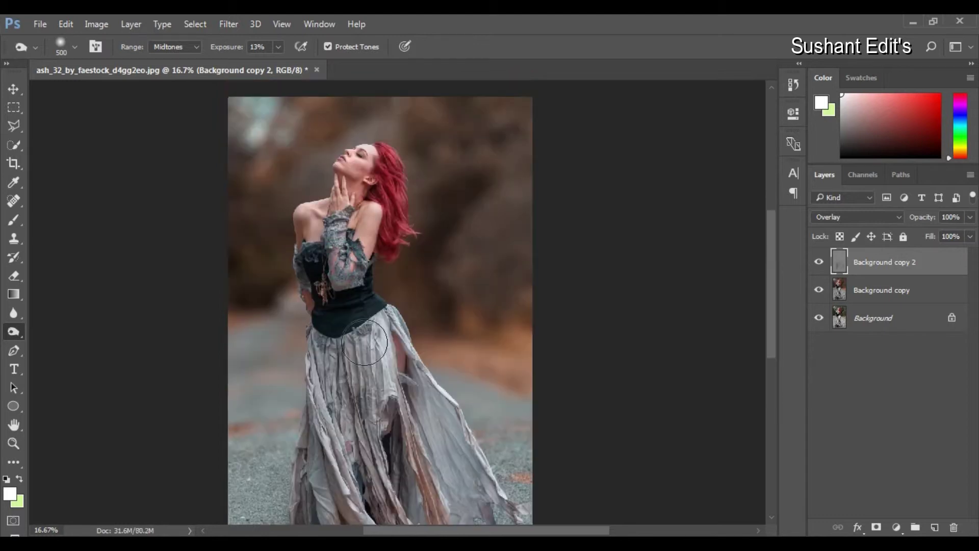
{"action": "left_click_drag", "start_coordinate": [332, 258], "coordinate": [344, 350]}
{"action": "key", "text": "bracketright"}
{"action": "key", "text": "bracketright"}
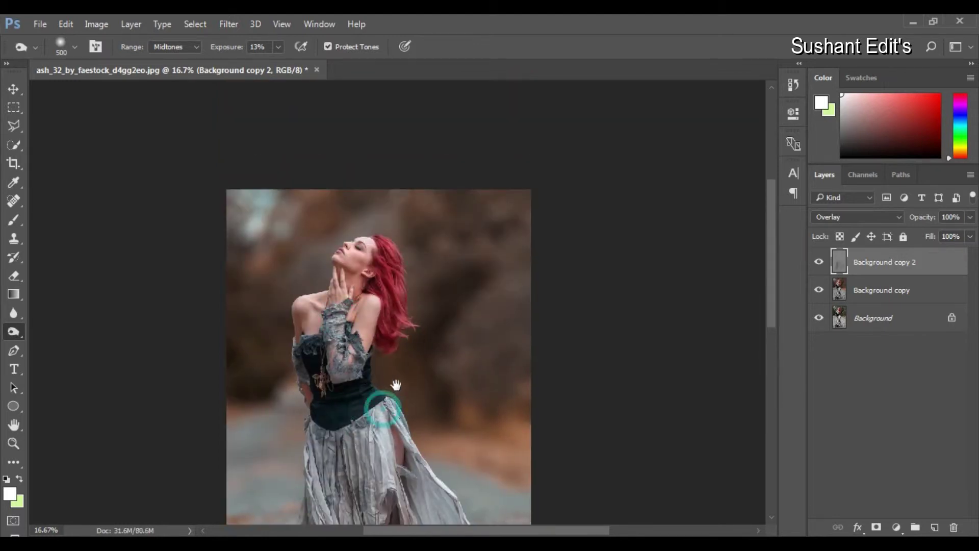
{"action": "left_click_drag", "start_coordinate": [377, 383], "coordinate": [389, 361]}
{"action": "scroll", "coordinate": [360, 384], "scroll_direction": "up", "scroll_amount": 1}
{"action": "scroll", "coordinate": [360, 384], "scroll_direction": "up", "scroll_amount": 3}
{"action": "key", "text": "bracketleft"}
{"action": "key", "text": "bracketleft"}
{"action": "key", "text": "bracketleft"}
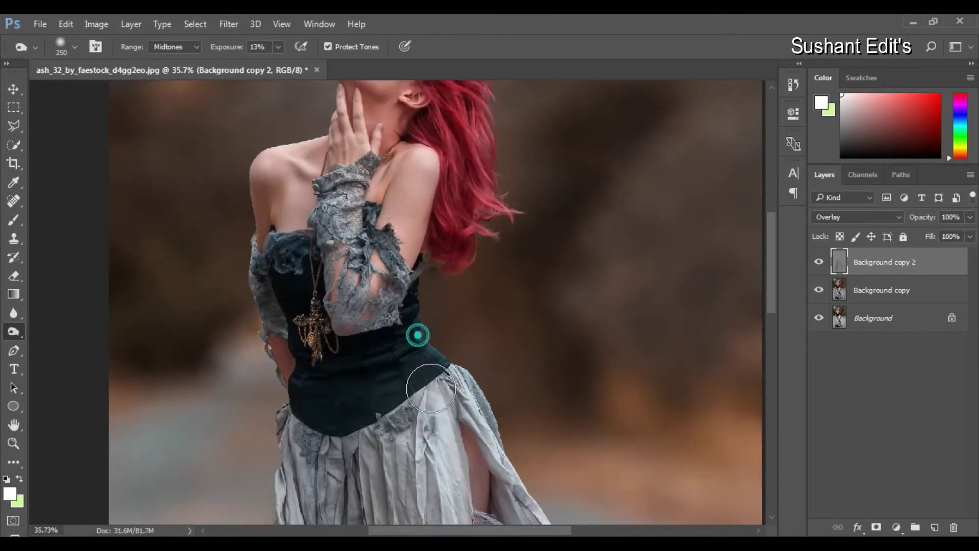
{"action": "left_click_drag", "start_coordinate": [288, 265], "coordinate": [300, 322]}
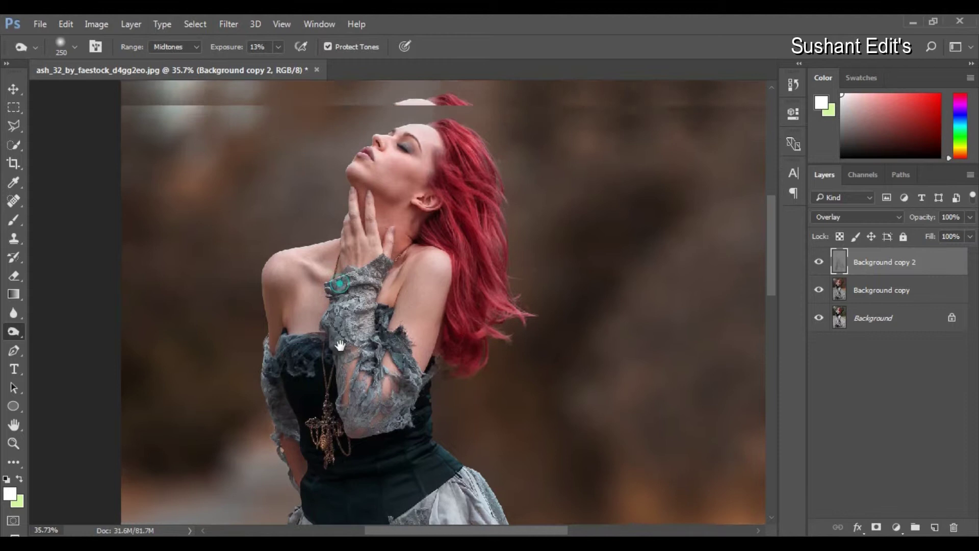
{"action": "left_click_drag", "start_coordinate": [398, 272], "coordinate": [395, 369]}
{"action": "key", "text": "bracketleft"}
{"action": "key", "text": "bracketleft"}
{"action": "key", "text": "bracketleft"}
{"action": "left_click_drag", "start_coordinate": [437, 266], "coordinate": [446, 247]}
{"action": "left_click_drag", "start_coordinate": [457, 333], "coordinate": [453, 389]}
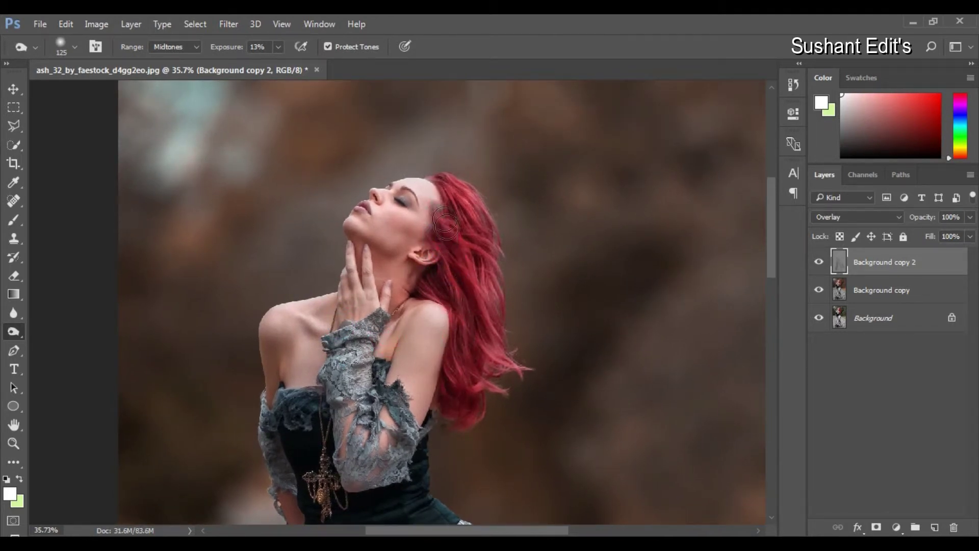
{"action": "mouse_move", "coordinate": [454, 335]}
{"action": "left_mouse_down"}
{"action": "mouse_move", "coordinate": [441, 337]}
{"action": "mouse_move", "coordinate": [482, 295]}
{"action": "left_mouse_up"}
- Lighten the lace sleeve, then the hair near the ear with a 90 px brush
{"action": "mouse_move", "coordinate": [356, 321]}
{"action": "left_mouse_down"}
{"action": "mouse_move", "coordinate": [284, 367]}
{"action": "mouse_move", "coordinate": [306, 388]}
{"action": "left_mouse_up"}
{"action": "mouse_move", "coordinate": [296, 329]}
{"action": "left_mouse_down"}
{"action": "mouse_move", "coordinate": [295, 382]}
{"action": "mouse_move", "coordinate": [290, 339]}
{"action": "left_mouse_up"}
{"action": "mouse_move", "coordinate": [324, 302]}
{"action": "left_mouse_down"}
{"action": "mouse_move", "coordinate": [290, 357]}
{"action": "mouse_move", "coordinate": [317, 226]}
{"action": "mouse_move", "coordinate": [284, 230]}
{"action": "left_mouse_up"}
{"action": "key", "text": "bracketleft"}
{"action": "key", "text": "bracketleft"}
{"action": "left_click_drag", "start_coordinate": [357, 219], "coordinate": [350, 148]}
{"action": "mouse_move", "coordinate": [354, 276]}
{"action": "left_mouse_down"}
{"action": "mouse_move", "coordinate": [334, 248]}
{"action": "mouse_move", "coordinate": [356, 219]}
{"action": "left_mouse_up"}
- Toggle the overlay layer off and on to compare the dodging so far
{"action": "left_click_drag", "start_coordinate": [309, 283], "coordinate": [355, 217]}
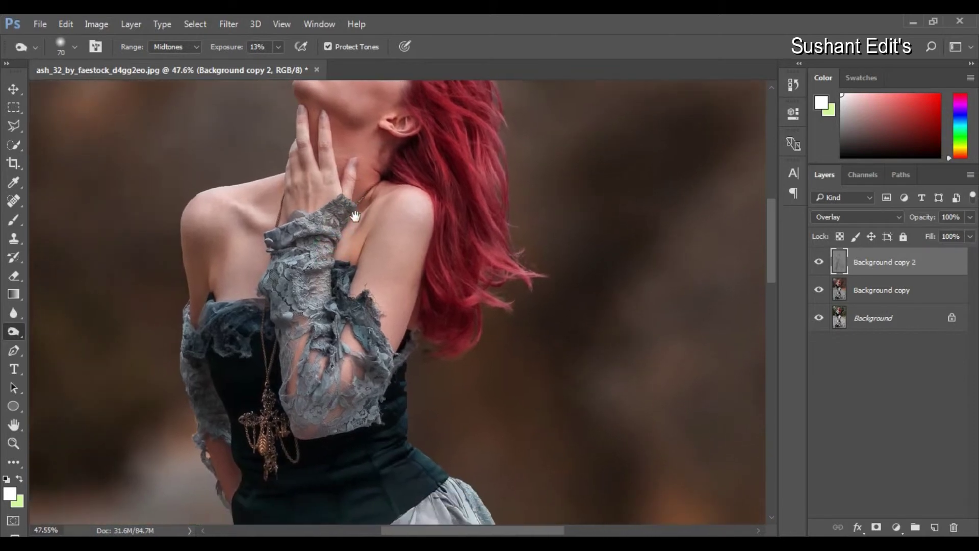
{"action": "scroll", "coordinate": [355, 216], "scroll_direction": "down", "scroll_amount": 3, "text": "alt"}
{"action": "scroll", "coordinate": [240, 369], "scroll_direction": "up", "scroll_amount": 1, "text": "alt"}
{"action": "scroll", "coordinate": [240, 369], "scroll_direction": "down", "scroll_amount": 4, "text": "alt"}
{"action": "double_click", "coordinate": [819, 263]}
{"action": "left_click", "coordinate": [818, 262]}
{"action": "double_click", "coordinate": [818, 263]}
{"action": "left_click", "coordinate": [818, 263]}
{"action": "scroll", "coordinate": [363, 242], "scroll_direction": "up", "scroll_amount": 1, "text": "alt"}
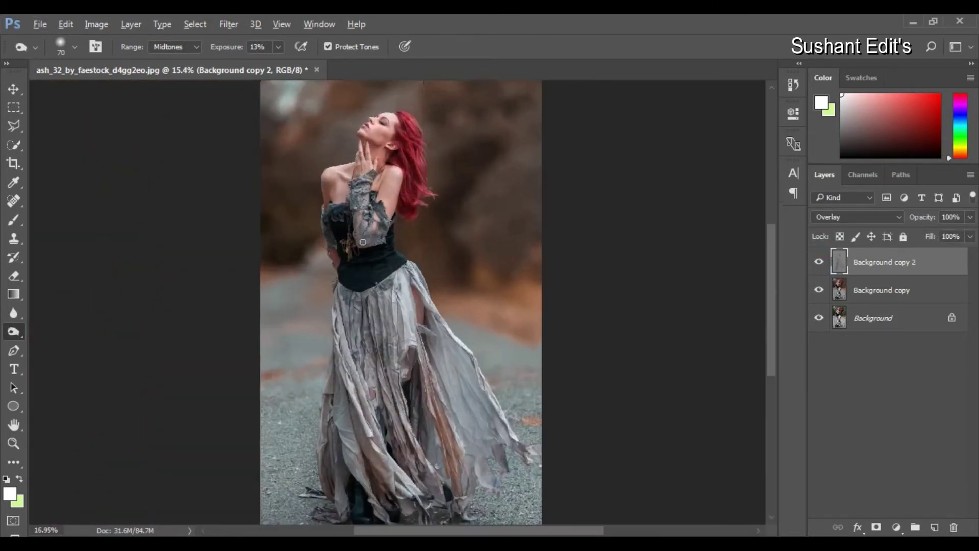
{"action": "scroll", "coordinate": [362, 242], "scroll_direction": "up", "scroll_amount": 2, "text": "alt"}
{"action": "scroll", "coordinate": [326, 235], "scroll_direction": "up", "scroll_amount": 3}
{"action": "scroll", "coordinate": [322, 234], "scroll_direction": "up", "scroll_amount": 1, "text": "alt"}
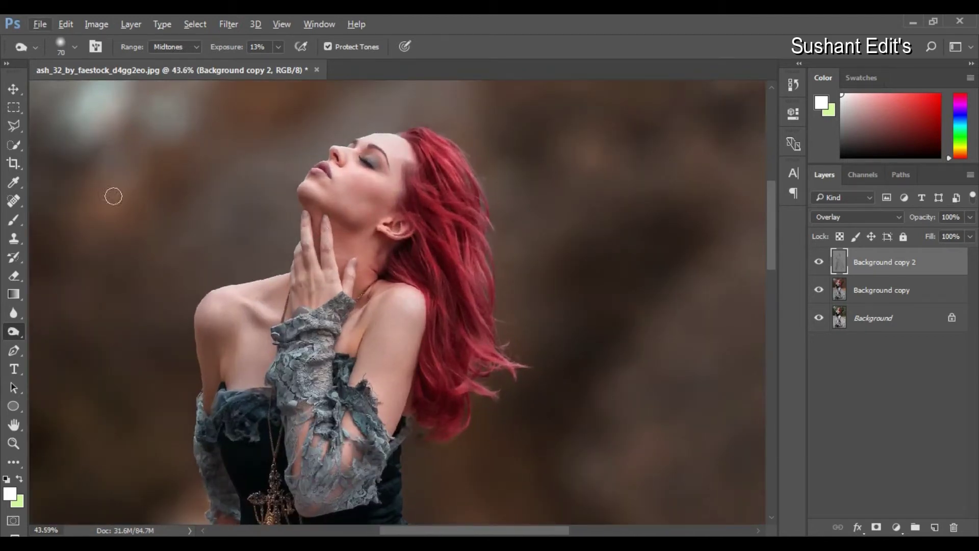
- Reselect the Dodge Tool with a 150 px brush
{"action": "right_click", "coordinate": [17, 331]}
{"action": "left_click", "coordinate": [56, 330]}
{"action": "scroll", "coordinate": [289, 271], "scroll_direction": "up", "scroll_amount": 1, "text": "alt"}
{"action": "scroll", "coordinate": [289, 270], "scroll_direction": "up", "scroll_amount": 2, "text": "alt"}
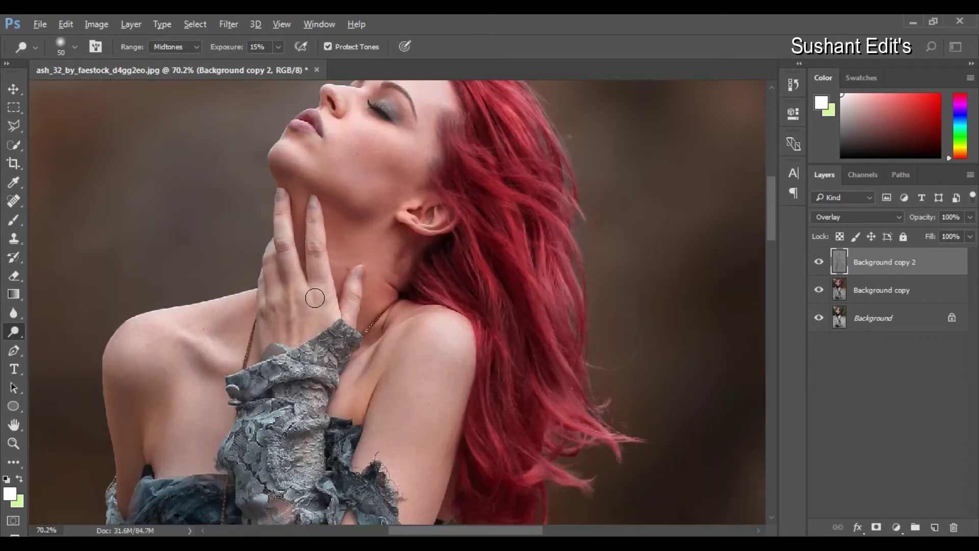
{"action": "scroll", "coordinate": [289, 270], "scroll_direction": "down", "scroll_amount": 2, "text": "alt"}
{"action": "scroll", "coordinate": [331, 288], "scroll_direction": "down", "scroll_amount": 1, "text": "alt"}
{"action": "key", "text": "bracketright"}
{"action": "key", "text": "bracketright"}
{"action": "key", "text": "bracketright"}
- Lighten the cheek with a 50 px dodge brush, then shrink it to 40 for the hairline
{"action": "left_click_drag", "start_coordinate": [315, 226], "coordinate": [402, 375]}
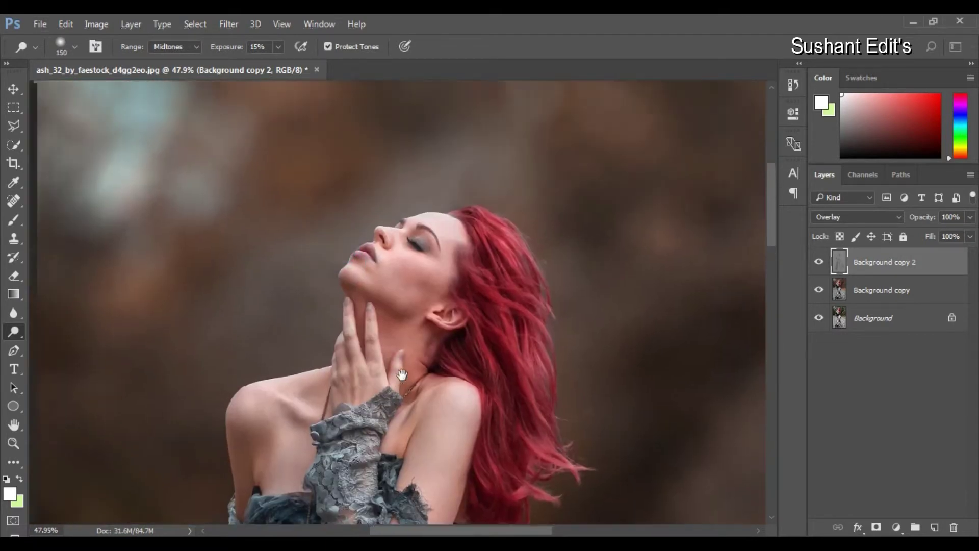
{"action": "scroll", "coordinate": [388, 347], "scroll_direction": "up", "scroll_amount": 2, "text": "alt"}
{"action": "scroll", "coordinate": [381, 334], "scroll_direction": "down", "scroll_amount": 1, "text": "alt"}
{"action": "key", "text": "bracketleft"}
{"action": "key", "text": "bracketleft"}
{"action": "key", "text": "bracketleft"}
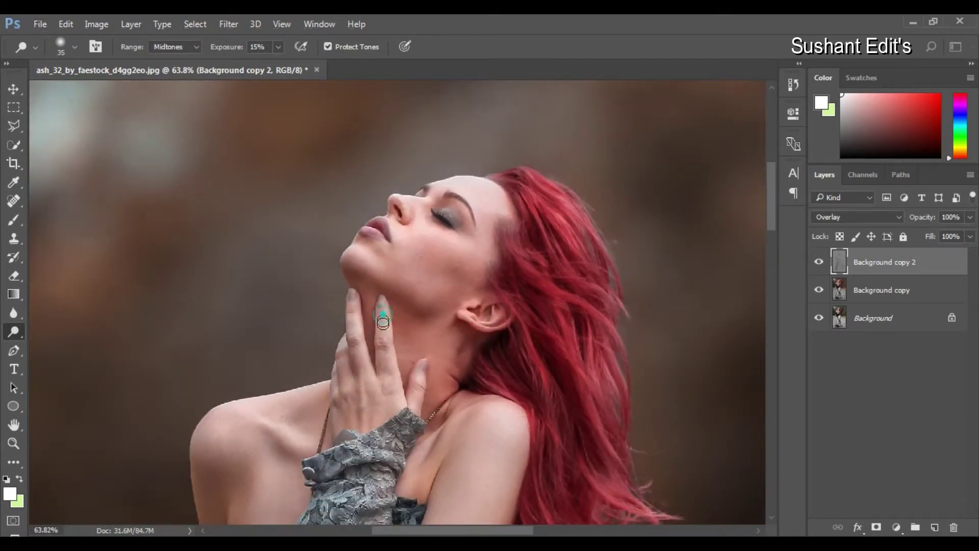
{"action": "left_click_drag", "start_coordinate": [389, 292], "coordinate": [360, 346]}
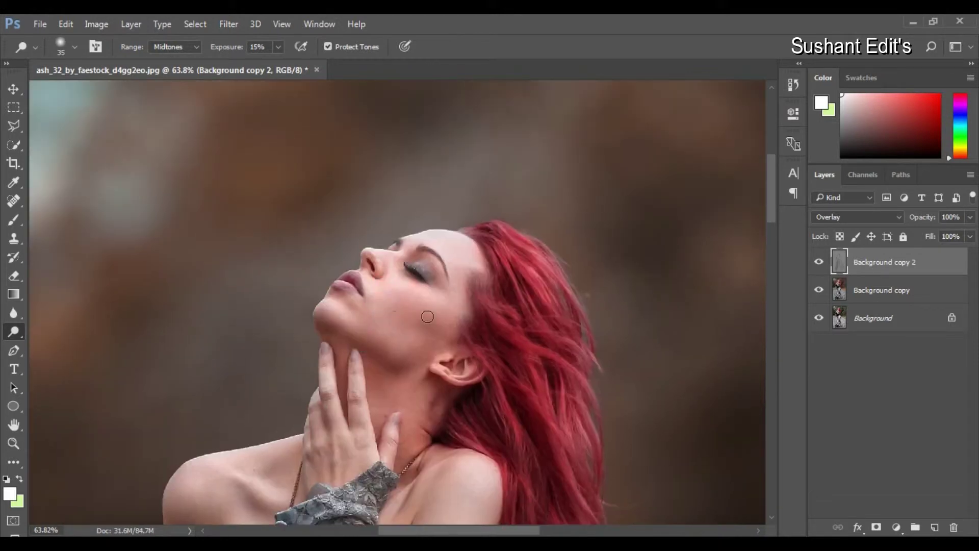
{"action": "left_click_drag", "start_coordinate": [427, 315], "coordinate": [404, 290]}
{"action": "key", "text": "bracketright"}
{"action": "key", "text": "bracketright"}
{"action": "key", "text": "bracketright"}
{"action": "mouse_move", "coordinate": [462, 227]}
{"action": "left_mouse_down"}
{"action": "mouse_move", "coordinate": [482, 275]}
{"action": "mouse_move", "coordinate": [384, 295]}
{"action": "left_mouse_up"}
{"action": "key", "text": "bracketleft"}
- Dodge along the neck and shoulders with a 70 px brush
{"action": "scroll", "coordinate": [338, 349], "scroll_direction": "down", "scroll_amount": 5}
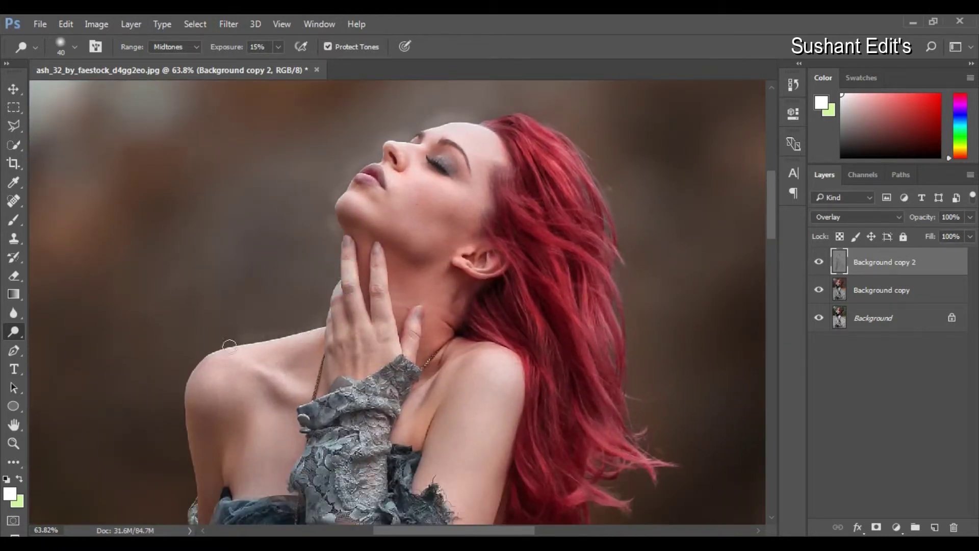
{"action": "scroll", "coordinate": [244, 350], "scroll_direction": "down", "scroll_amount": 2}
{"action": "key", "text": "bracketright"}
{"action": "key", "text": "bracketright"}
{"action": "key", "text": "bracketright"}
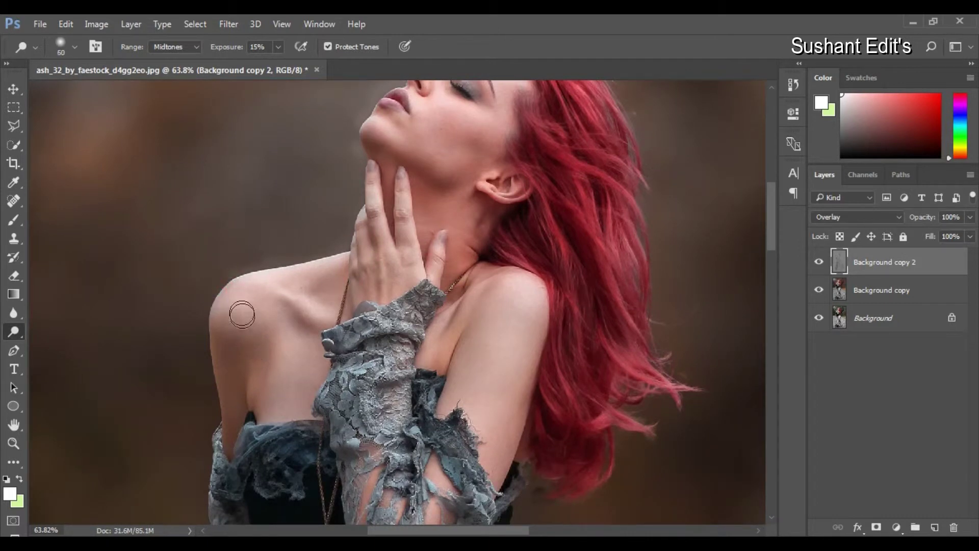
{"action": "scroll", "coordinate": [235, 368], "scroll_direction": "down", "scroll_amount": 3}
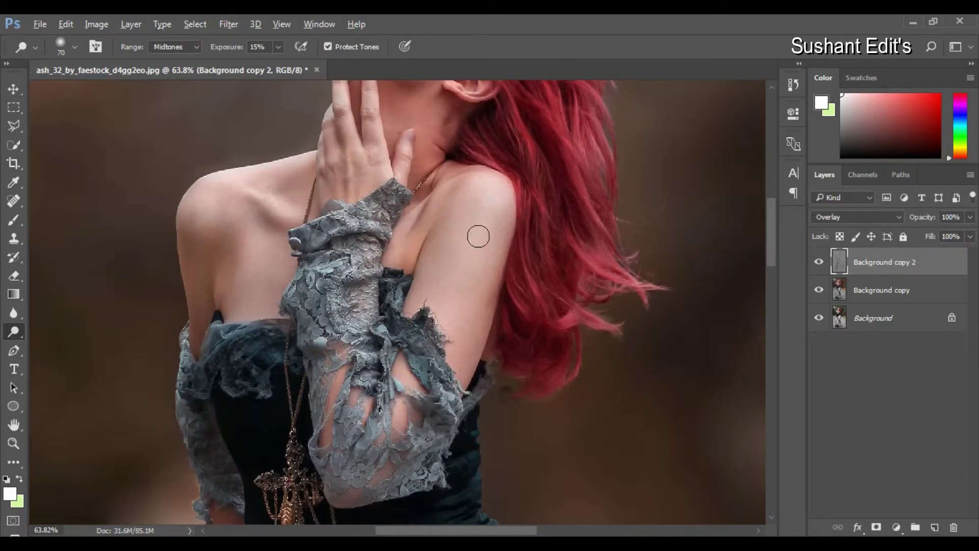
{"action": "scroll", "coordinate": [479, 234], "scroll_direction": "down", "scroll_amount": 3}
{"action": "left_click_drag", "start_coordinate": [432, 374], "coordinate": [405, 291]}
{"action": "scroll", "coordinate": [413, 302], "scroll_direction": "up", "scroll_amount": 2}
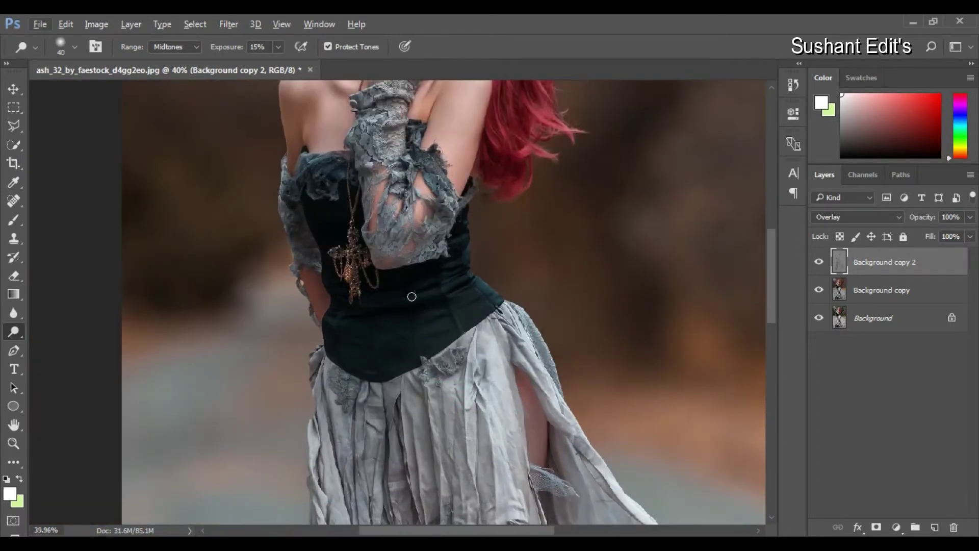
- Review the lower skirt and brighten the arm slightly
{"action": "left_click_drag", "start_coordinate": [441, 368], "coordinate": [421, 265]}
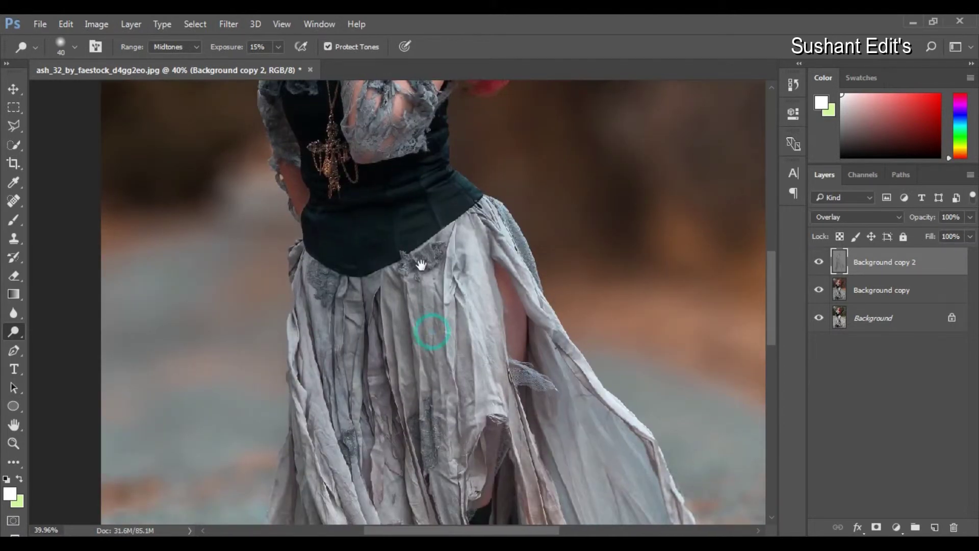
{"action": "mouse_move", "coordinate": [438, 359]}
{"action": "left_mouse_down"}
{"action": "mouse_move", "coordinate": [431, 290]}
{"action": "mouse_move", "coordinate": [398, 243]}
{"action": "left_mouse_up"}
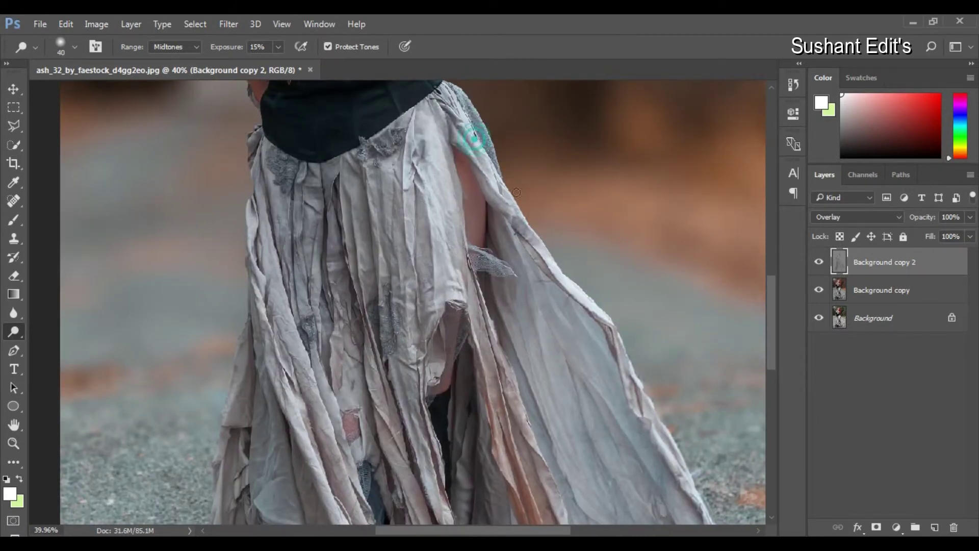
{"action": "mouse_move", "coordinate": [614, 334]}
{"action": "left_mouse_down"}
{"action": "mouse_move", "coordinate": [564, 255]}
{"action": "mouse_move", "coordinate": [598, 297]}
{"action": "left_mouse_up"}
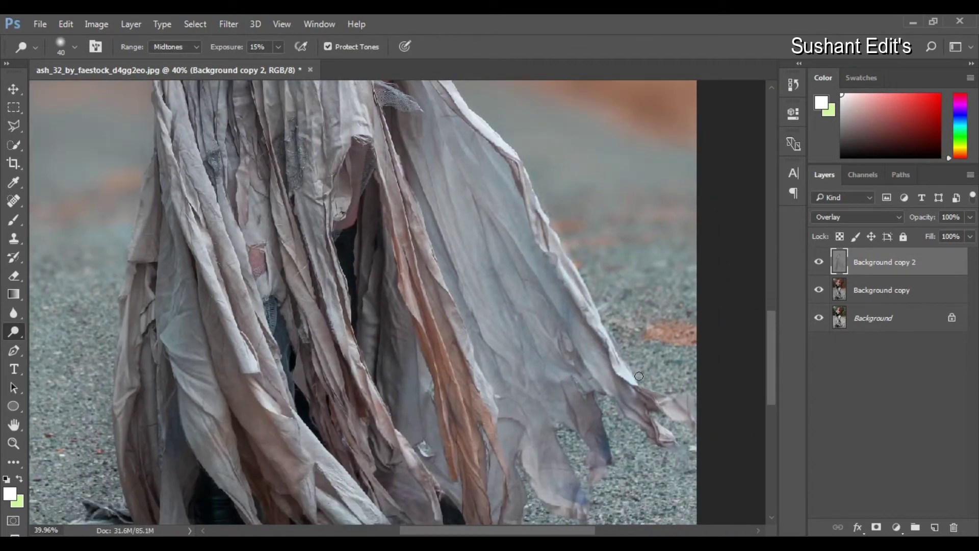
{"action": "left_click_drag", "start_coordinate": [219, 215], "coordinate": [317, 204]}
{"action": "scroll", "coordinate": [290, 320], "scroll_direction": "up", "scroll_amount": 3}
{"action": "scroll", "coordinate": [323, 149], "scroll_direction": "up", "scroll_amount": 3}
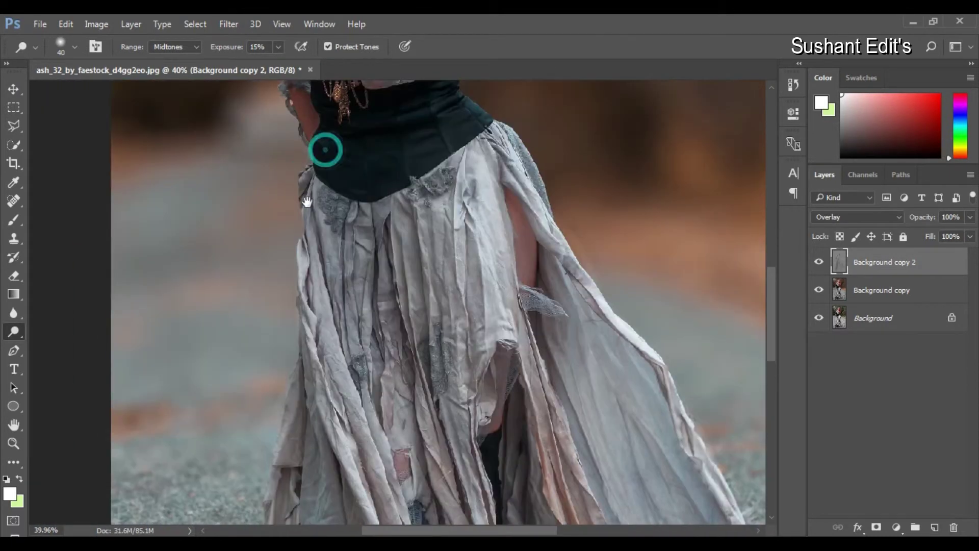
{"action": "scroll", "coordinate": [328, 114], "scroll_direction": "up", "scroll_amount": 3}
{"action": "left_click_drag", "start_coordinate": [283, 203], "coordinate": [289, 210]}
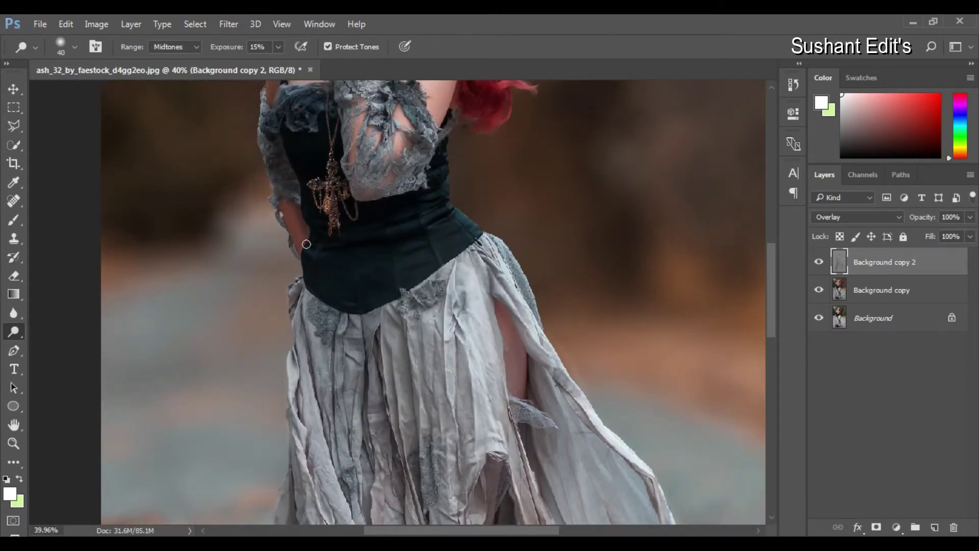
{"action": "scroll", "coordinate": [306, 245], "scroll_direction": "down", "scroll_amount": 3}
{"action": "scroll", "coordinate": [305, 244], "scroll_direction": "down", "scroll_amount": 3}
- Compare the overlay layer, then start burning the face with a 45 px Burn Tool
{"action": "left_click", "coordinate": [818, 261]}
{"action": "left_click", "coordinate": [818, 262]}
{"action": "scroll", "coordinate": [351, 148], "scroll_direction": "up", "scroll_amount": 2}
{"action": "scroll", "coordinate": [349, 133], "scroll_direction": "up", "scroll_amount": 3}
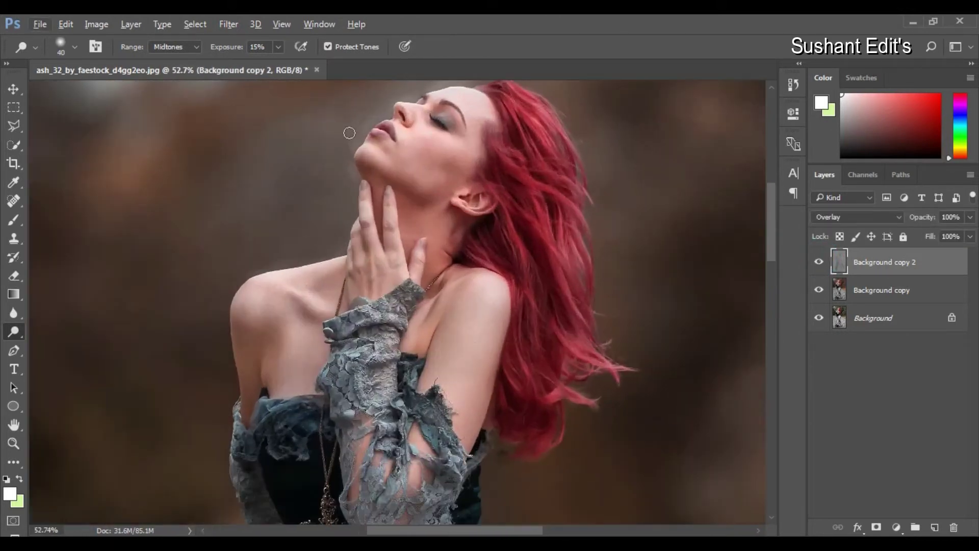
{"action": "scroll", "coordinate": [349, 133], "scroll_direction": "up", "scroll_amount": 1}
{"action": "right_click", "coordinate": [13, 331]}
{"action": "left_click", "coordinate": [66, 346]}
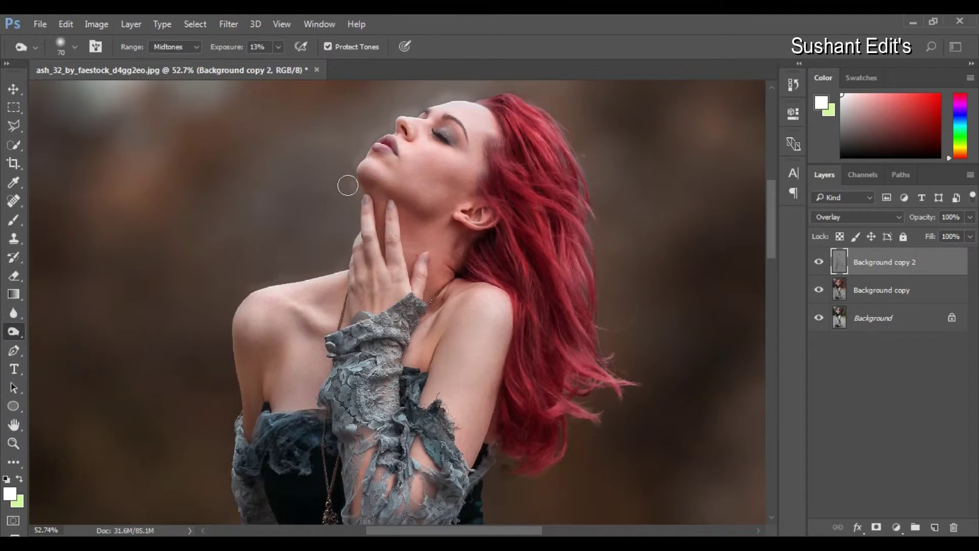
{"action": "key", "text": "bracketleft"}
{"action": "left_click_drag", "start_coordinate": [389, 127], "coordinate": [388, 155]}
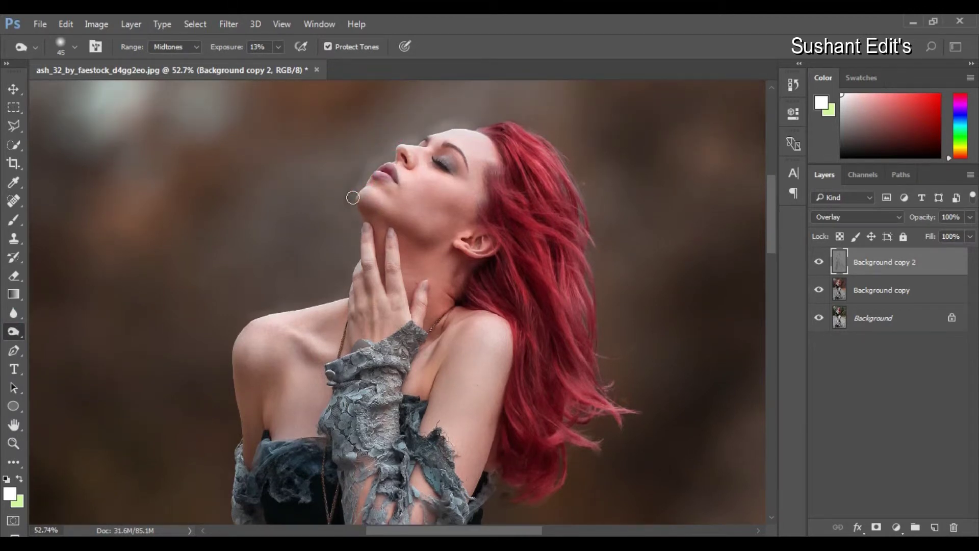
- Toggle Background copy 2 off and on to compare the dodge-and-burn effect
{"action": "left_click", "coordinate": [819, 261]}
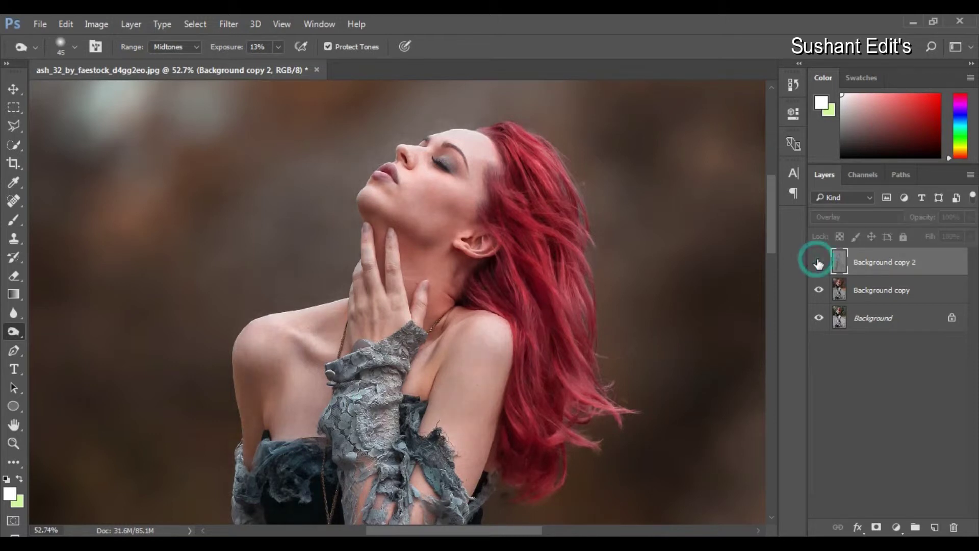
{"action": "left_click", "coordinate": [818, 261]}
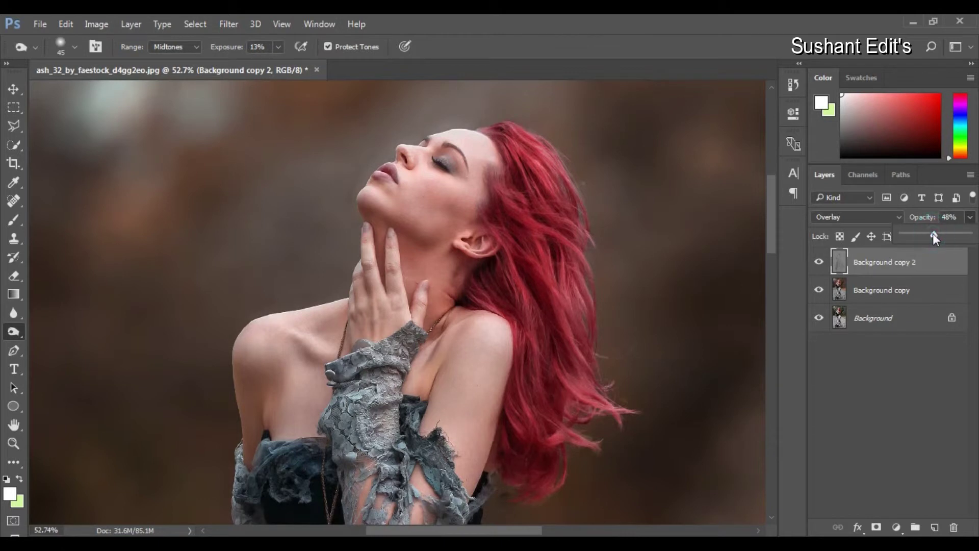
{"action": "scroll", "coordinate": [496, 267], "scroll_direction": "down", "scroll_amount": 3}
{"action": "scroll", "coordinate": [496, 266], "scroll_direction": "down", "scroll_amount": 3}
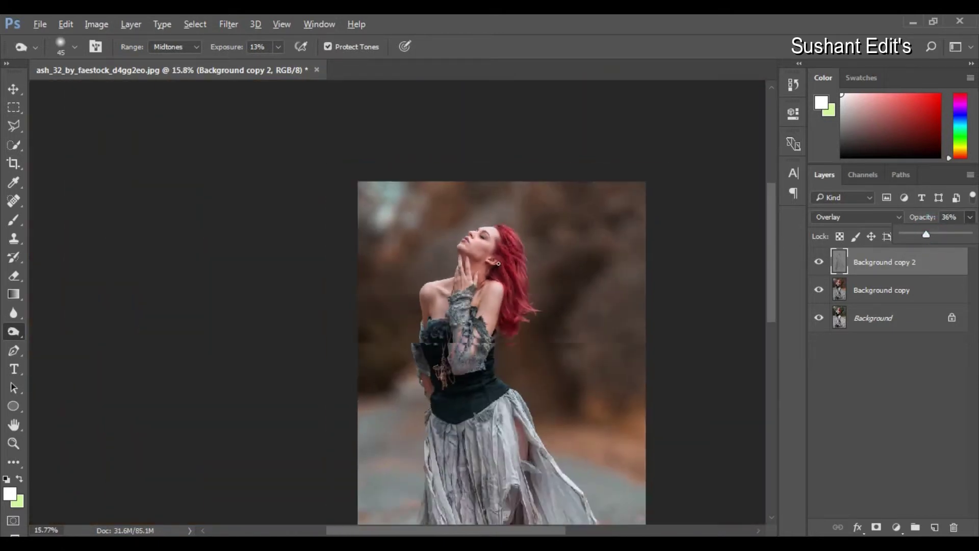
{"action": "left_click", "coordinate": [818, 261]}
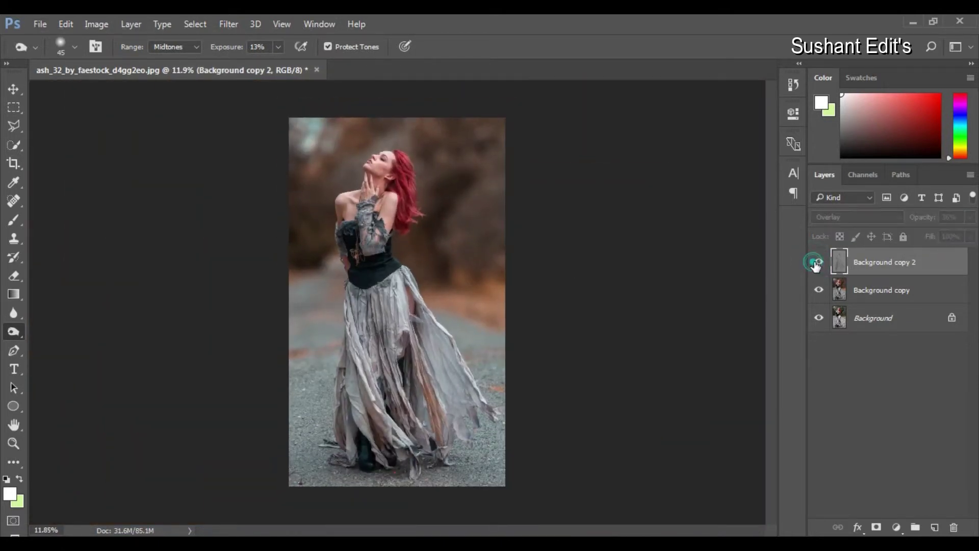
{"action": "left_click", "coordinate": [818, 262]}
{"action": "left_click", "coordinate": [817, 262]}
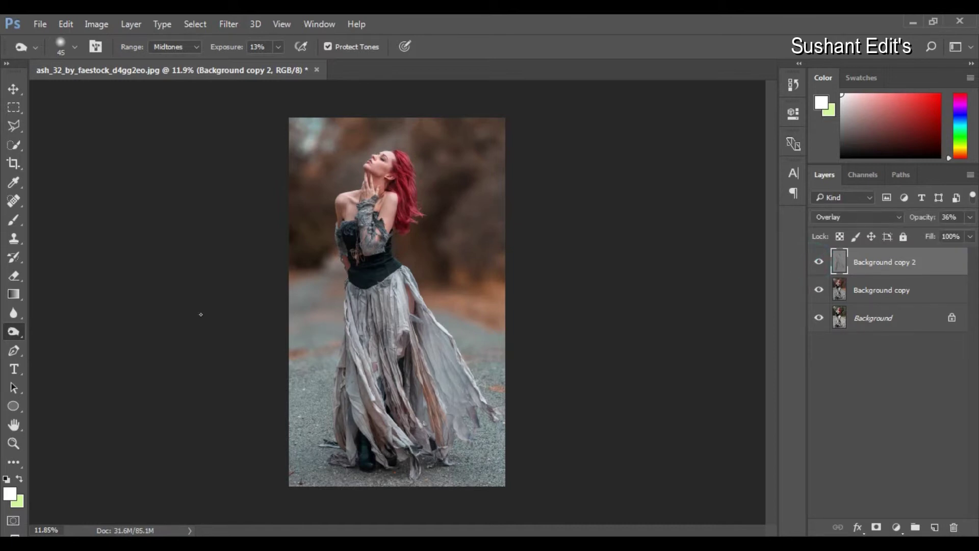
- Stamp all visible layers into Layer 1 and open it in Camera Raw's Graduated Filter
{"action": "left_click", "coordinate": [13, 89]}
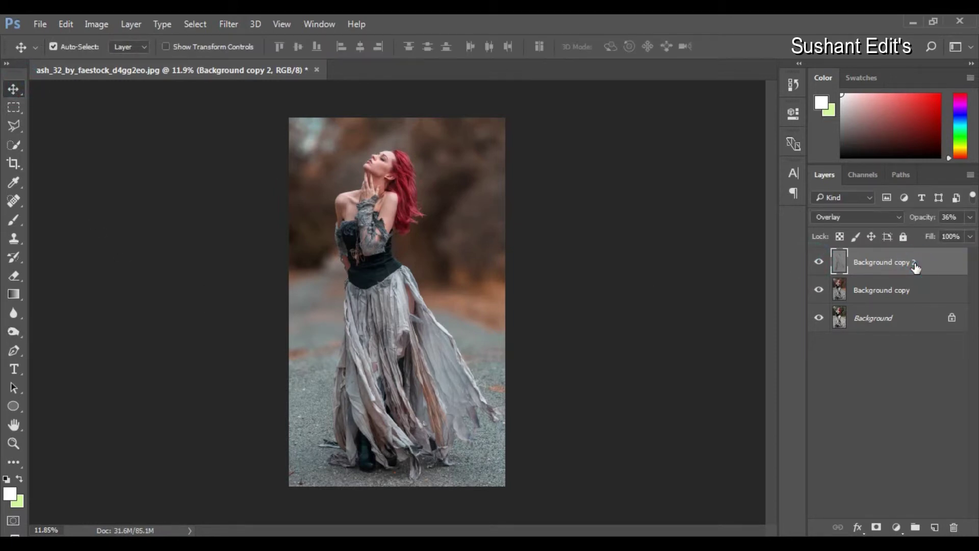
{"action": "key", "text": "ctrl+alt+shift+e"}
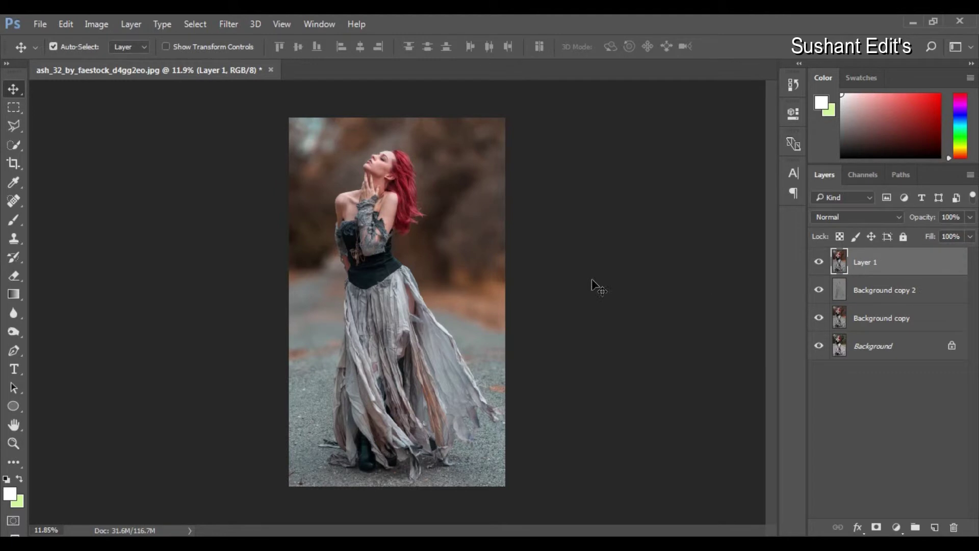
{"action": "left_click", "coordinate": [229, 23]}
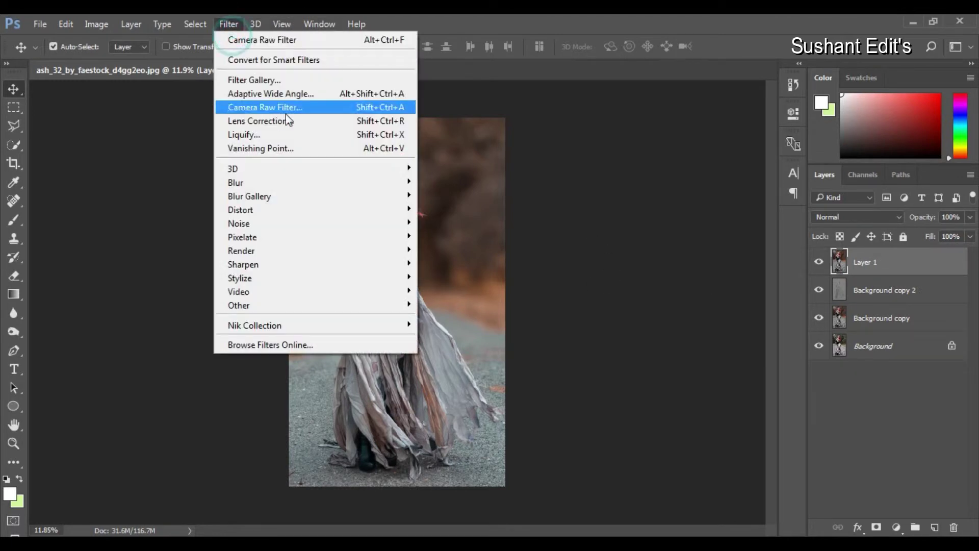
{"action": "left_click", "coordinate": [296, 92]}
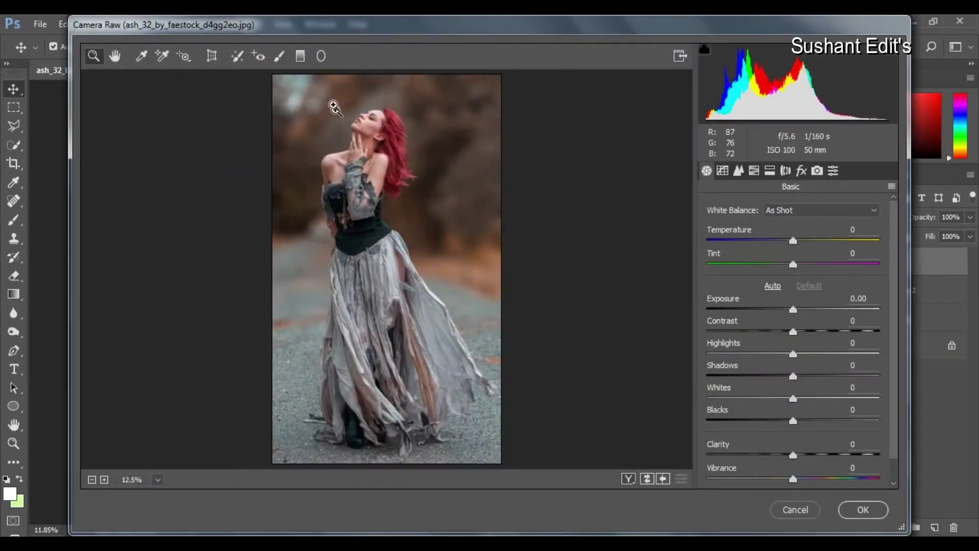
{"action": "left_click", "coordinate": [300, 56]}
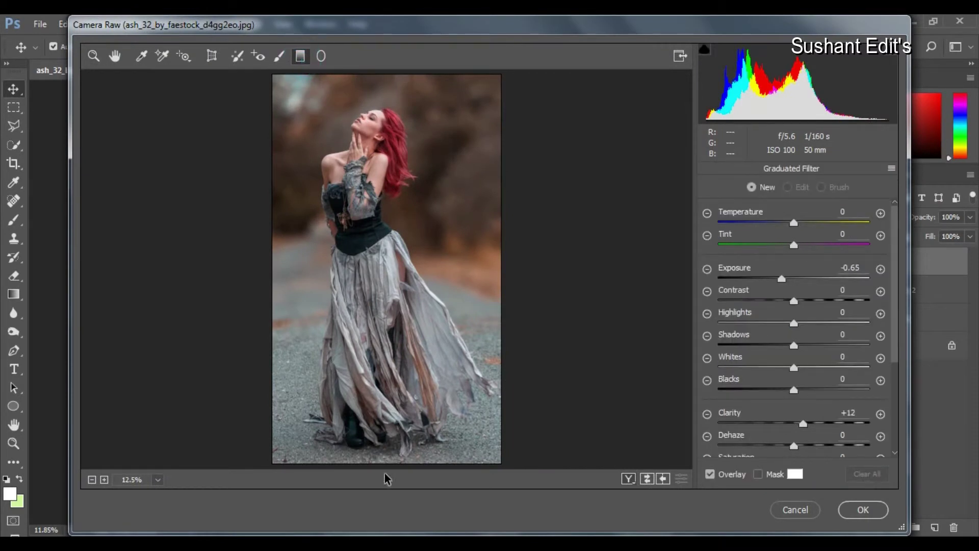
- Draw a graduated filter up from the image bottom and tilt it diagonally
{"action": "left_click_drag", "start_coordinate": [384, 464], "coordinate": [386, 205]}
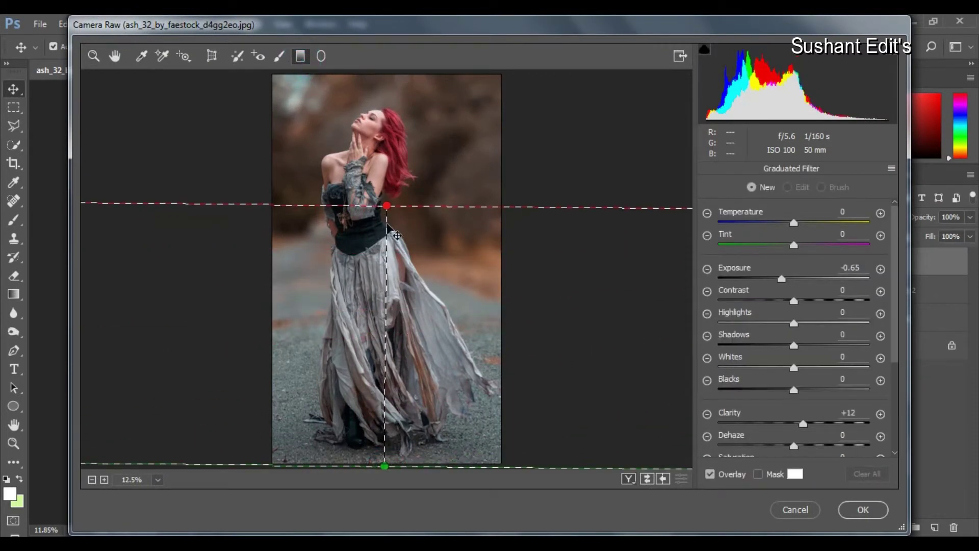
{"action": "left_click_drag", "start_coordinate": [386, 285], "coordinate": [386, 310]}
{"action": "left_click_drag", "start_coordinate": [781, 279], "coordinate": [765, 282]}
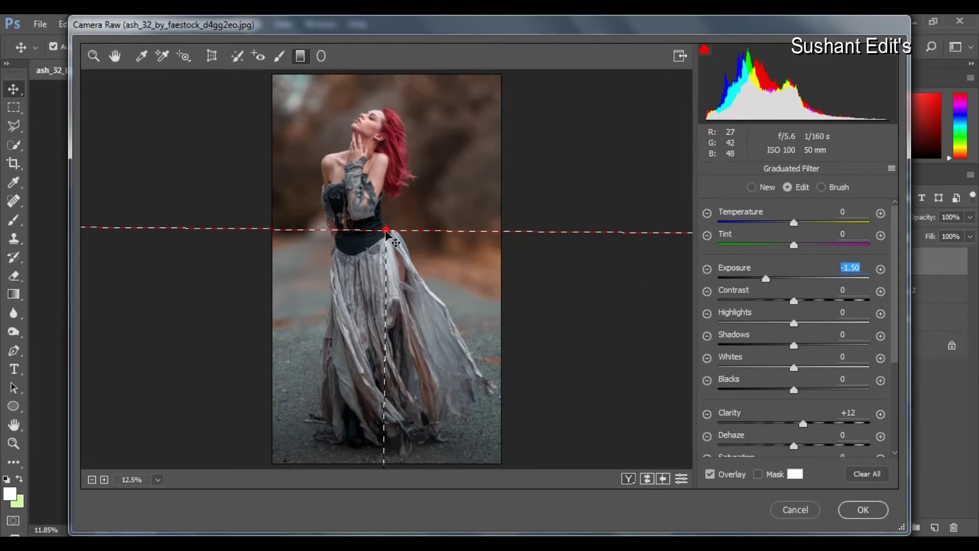
{"action": "left_click_drag", "start_coordinate": [406, 233], "coordinate": [415, 178]}
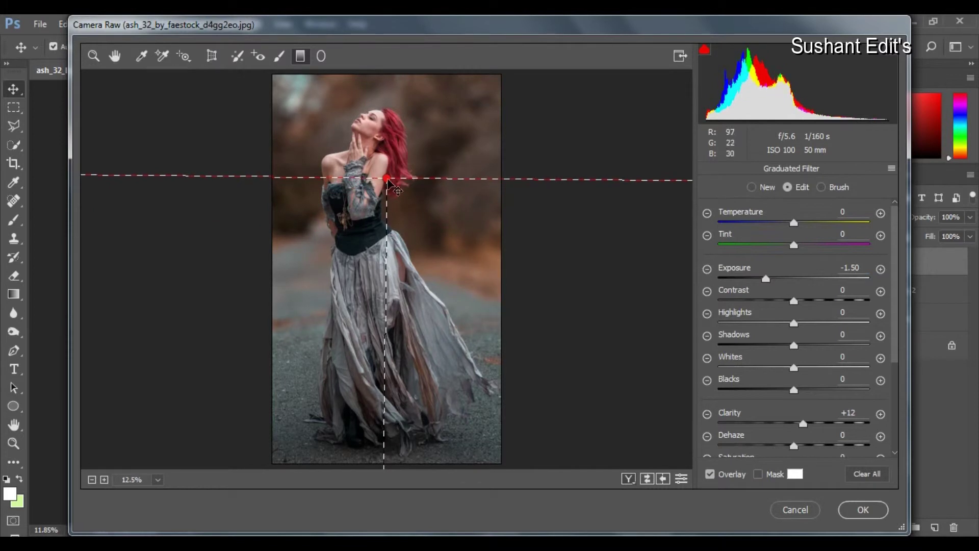
{"action": "mouse_move", "coordinate": [387, 179]}
{"action": "left_mouse_down"}
{"action": "mouse_move", "coordinate": [447, 222]}
{"action": "mouse_move", "coordinate": [403, 268]}
{"action": "left_mouse_up"}
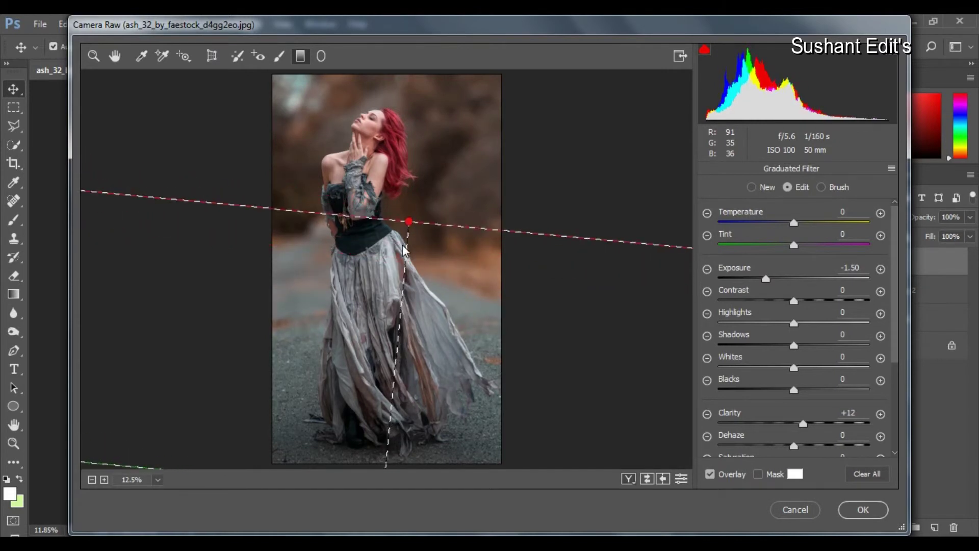
- Give the gradient lower Clarity and Exposure -1.75, shift it lower, and apply
{"action": "scroll", "coordinate": [804, 389], "scroll_direction": "down", "scroll_amount": 2}
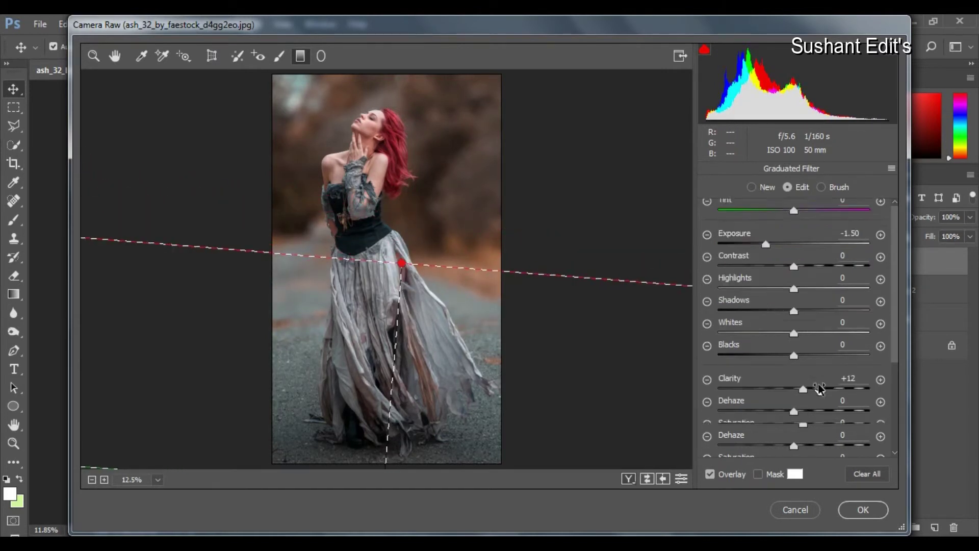
{"action": "scroll", "coordinate": [792, 326], "scroll_direction": "down", "scroll_amount": 3}
{"action": "left_click_drag", "start_coordinate": [804, 326], "coordinate": [795, 326]}
{"action": "scroll", "coordinate": [816, 377], "scroll_direction": "down", "scroll_amount": 2}
{"action": "scroll", "coordinate": [825, 398], "scroll_direction": "up", "scroll_amount": 5}
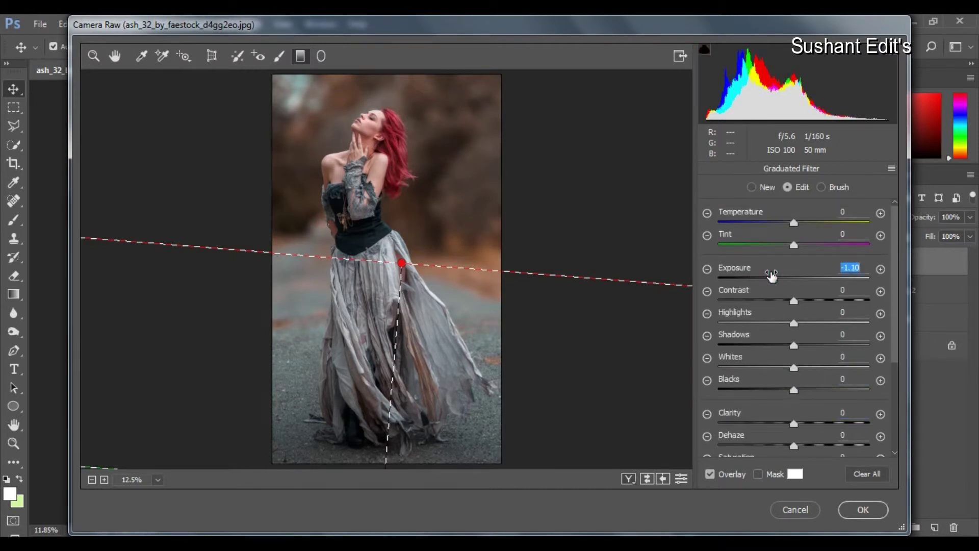
{"action": "left_click_drag", "start_coordinate": [768, 276], "coordinate": [758, 276]}
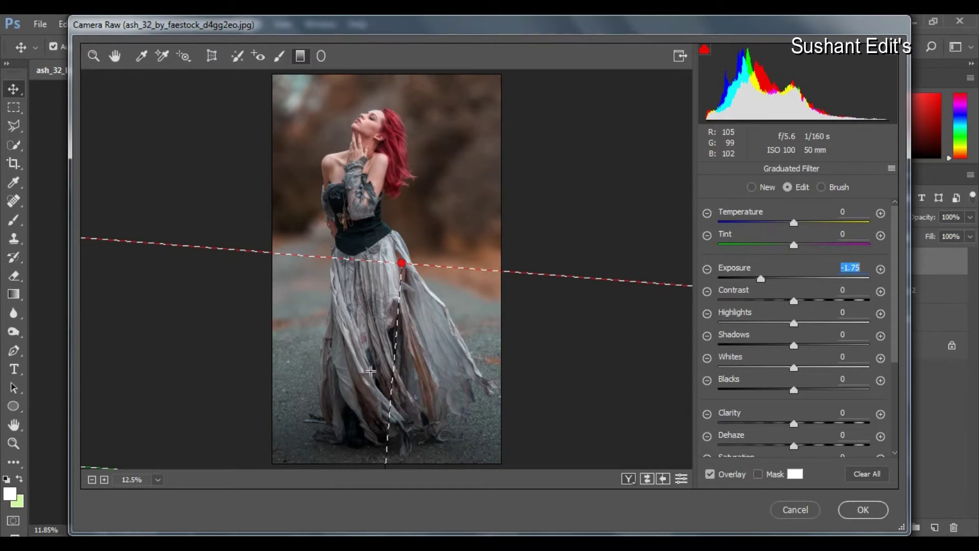
{"action": "mouse_move", "coordinate": [397, 332]}
{"action": "left_mouse_down"}
{"action": "mouse_move", "coordinate": [367, 353]}
{"action": "mouse_move", "coordinate": [379, 357]}
{"action": "left_mouse_up"}
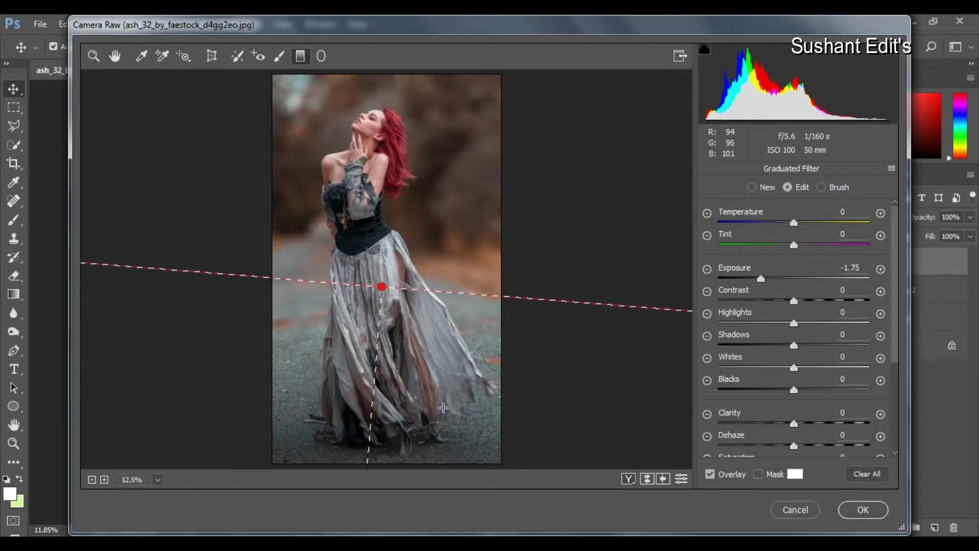
{"action": "left_click", "coordinate": [849, 506]}
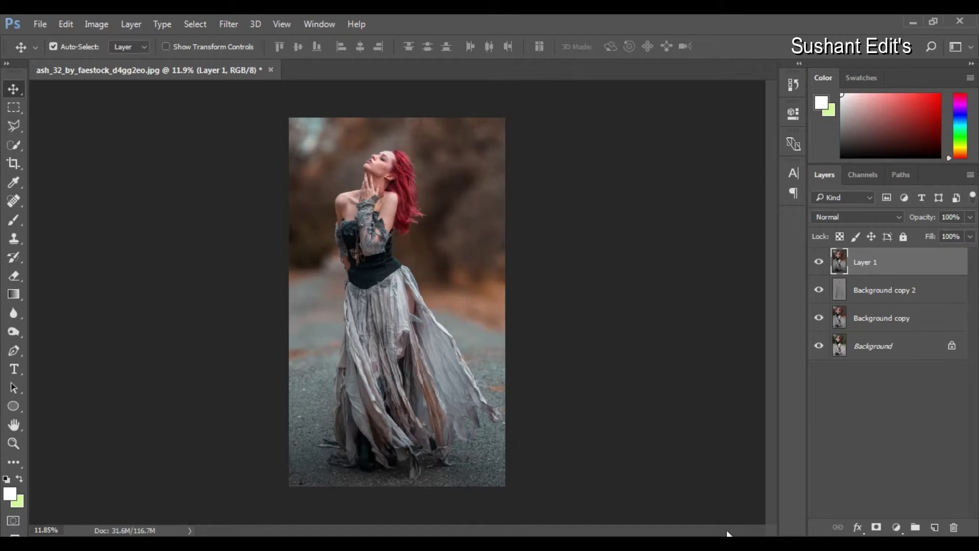
- Add a Levels adjustment layer and raise the Red channel's black input and midtones
{"action": "left_click", "coordinate": [896, 527]}
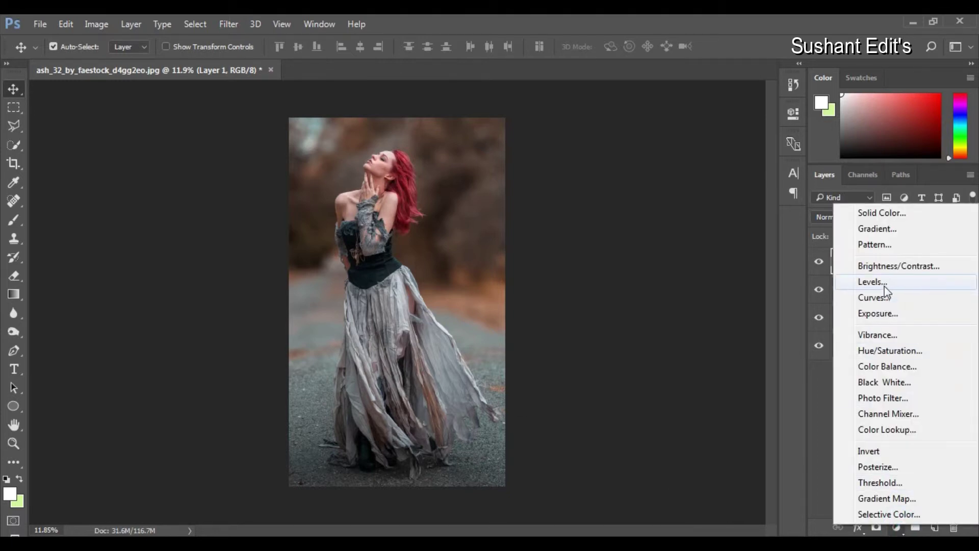
{"action": "left_click", "coordinate": [878, 282]}
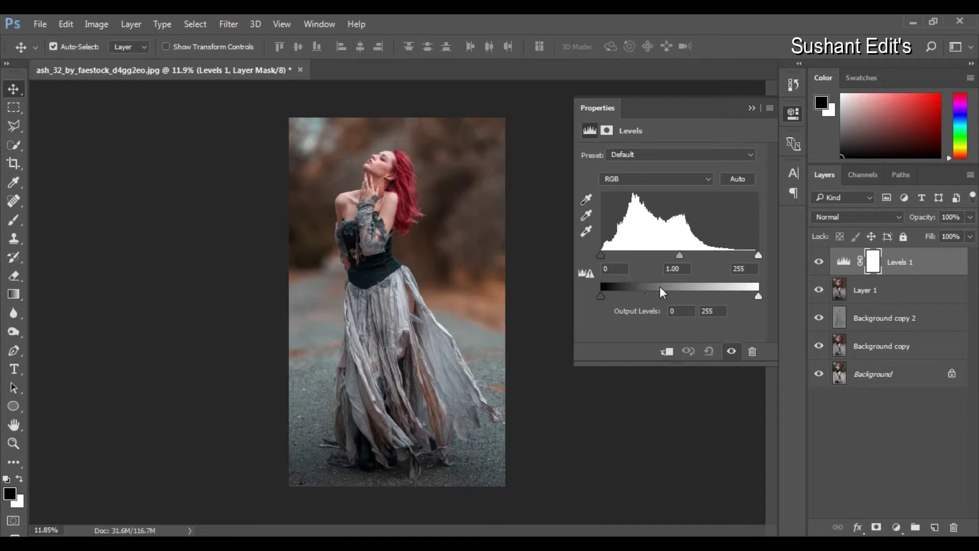
{"action": "left_click", "coordinate": [643, 181]}
{"action": "left_click", "coordinate": [634, 204]}
{"action": "left_click_drag", "start_coordinate": [600, 255], "coordinate": [608, 254]}
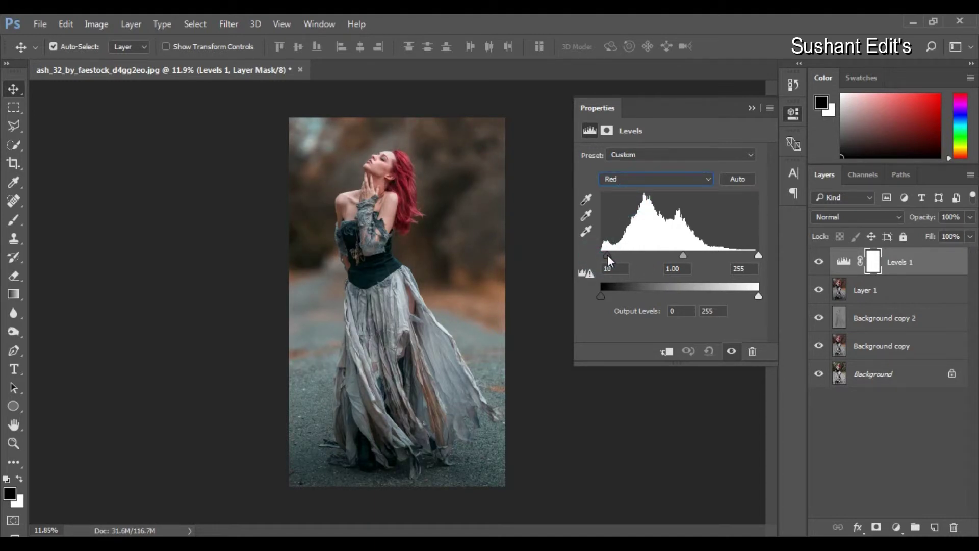
{"action": "left_click_drag", "start_coordinate": [682, 255], "coordinate": [680, 256]}
- Set the Blue channel to 0.91 midtones, 243 white input, 10 output black, then compare
{"action": "left_click", "coordinate": [674, 180]}
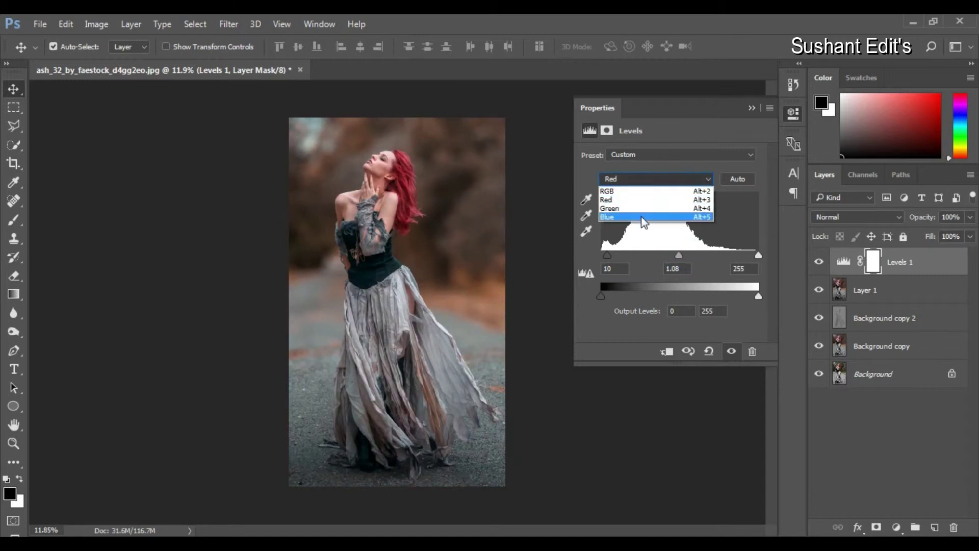
{"action": "left_click", "coordinate": [640, 218]}
{"action": "left_click_drag", "start_coordinate": [679, 256], "coordinate": [688, 258]}
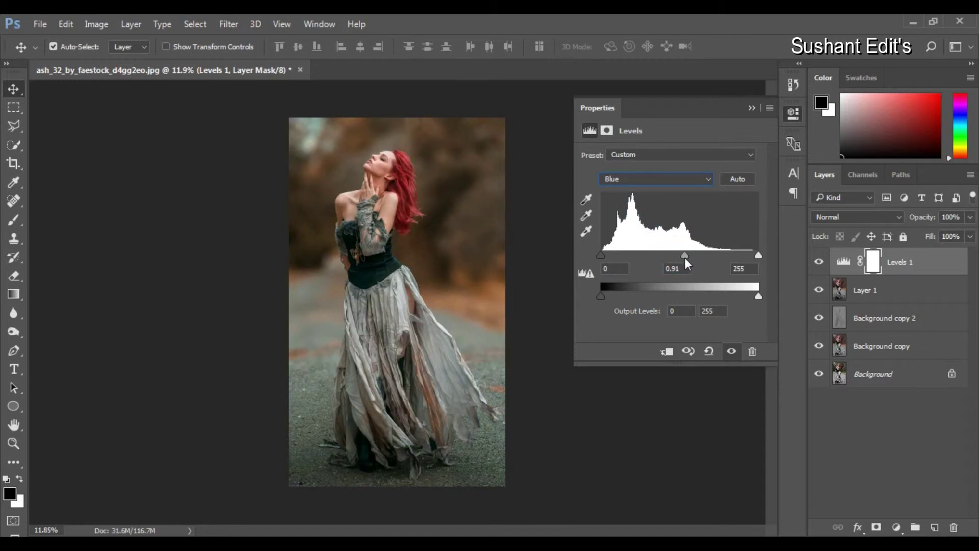
{"action": "left_click_drag", "start_coordinate": [758, 255], "coordinate": [752, 255]}
{"action": "left_click_drag", "start_coordinate": [602, 296], "coordinate": [610, 300]}
{"action": "left_click", "coordinate": [751, 107]}
{"action": "left_click", "coordinate": [819, 264]}
{"action": "left_click", "coordinate": [819, 265]}
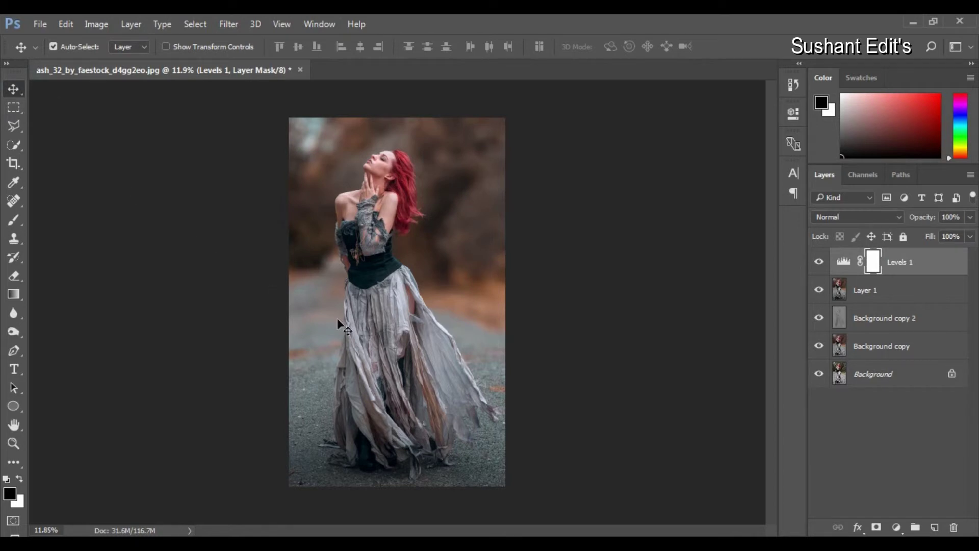
- Add a new layer and set a Brush with orange #f58a17 as foreground colour
{"action": "left_click", "coordinate": [929, 526]}
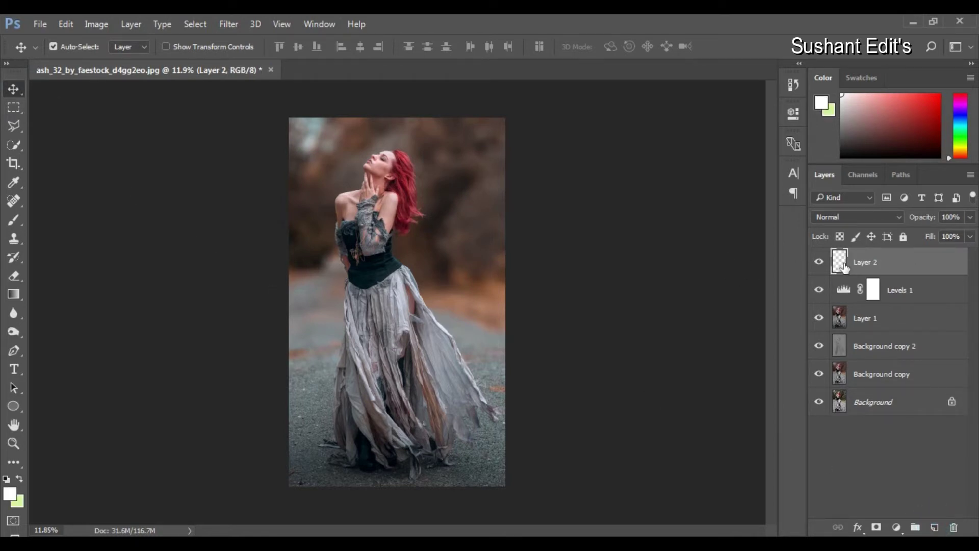
{"action": "left_click", "coordinate": [14, 220]}
{"action": "left_click", "coordinate": [59, 216]}
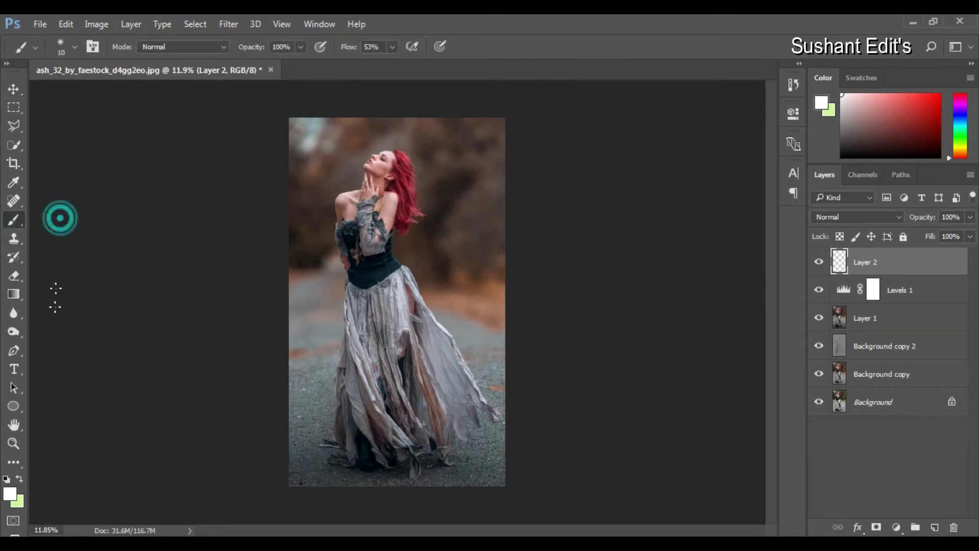
{"action": "left_click", "coordinate": [11, 494]}
{"action": "left_click_drag", "start_coordinate": [700, 296], "coordinate": [701, 310]}
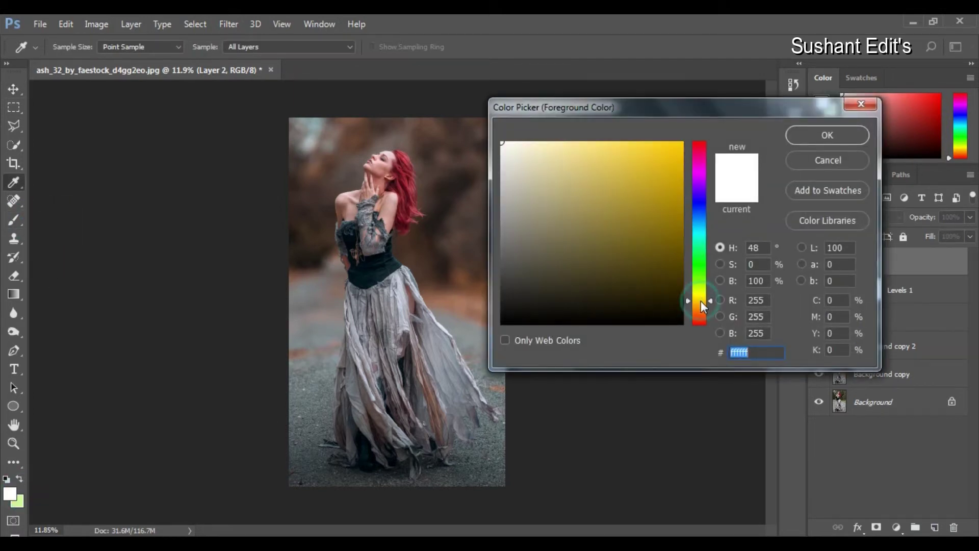
{"action": "left_click", "coordinate": [664, 146]}
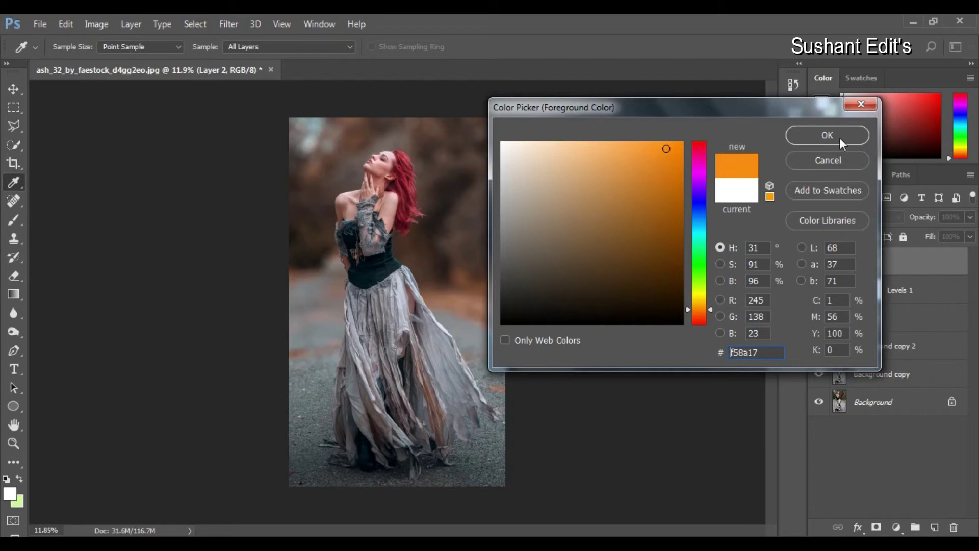
{"action": "left_click", "coordinate": [836, 136]}
- Paint a soft orange glow into the top-left corner with an 1800 px brush
{"action": "key", "text": "bracketright"}
{"action": "key", "text": "bracketright"}
{"action": "key", "text": "bracketright"}
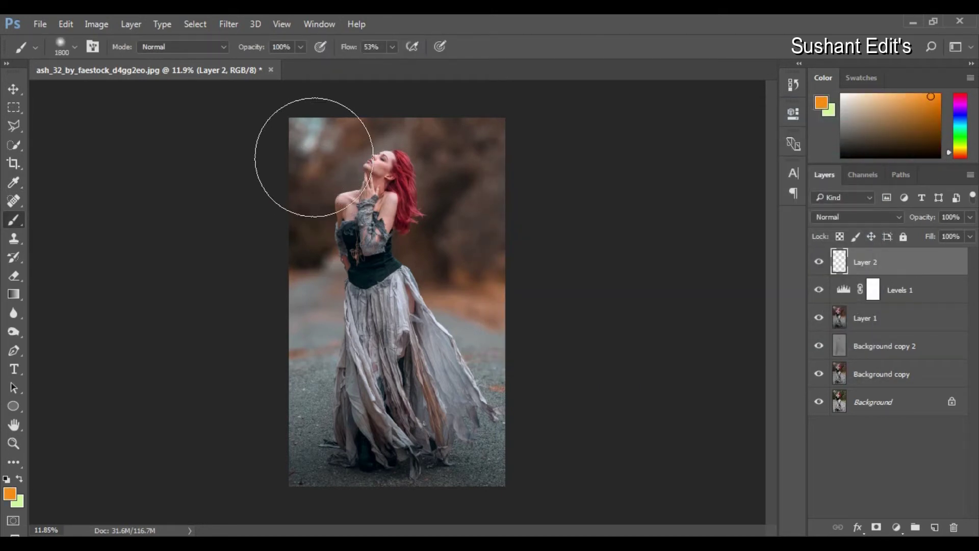
{"action": "left_click", "coordinate": [314, 157]}
{"action": "key", "text": "bracketleft"}
{"action": "key", "text": "bracketleft"}
{"action": "key", "text": "bracketleft"}
{"action": "key", "text": "bracketleft"}
{"action": "key", "text": "bracketleft"}
{"action": "key", "text": "bracketleft"}
{"action": "left_click", "coordinate": [314, 157]}
{"action": "key", "text": "ctrl+z"}
{"action": "key", "text": "bracketleft"}
{"action": "key", "text": "bracketleft"}
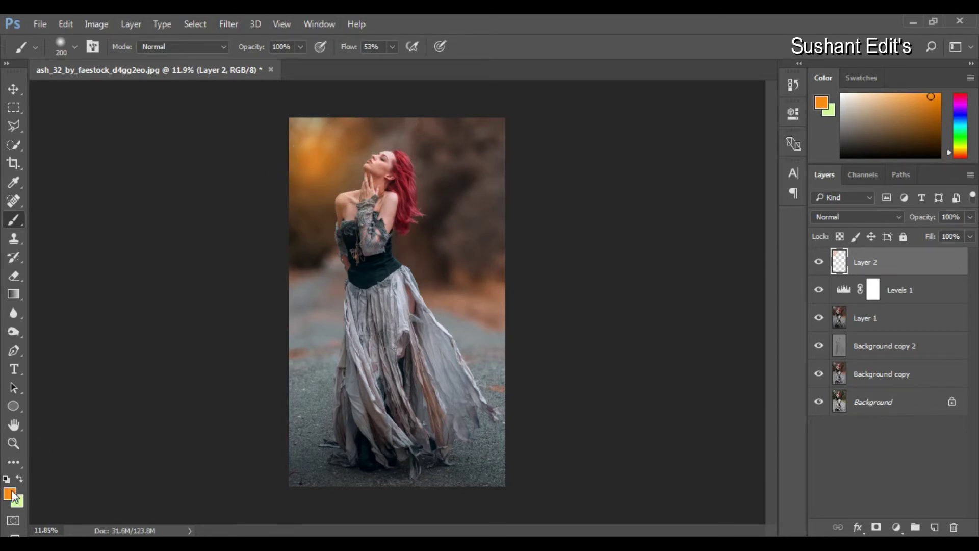
- Change the foreground colour to light peach and open Layer 2's blend mode list
{"action": "left_click", "coordinate": [12, 493]}
{"action": "left_click", "coordinate": [585, 144]}
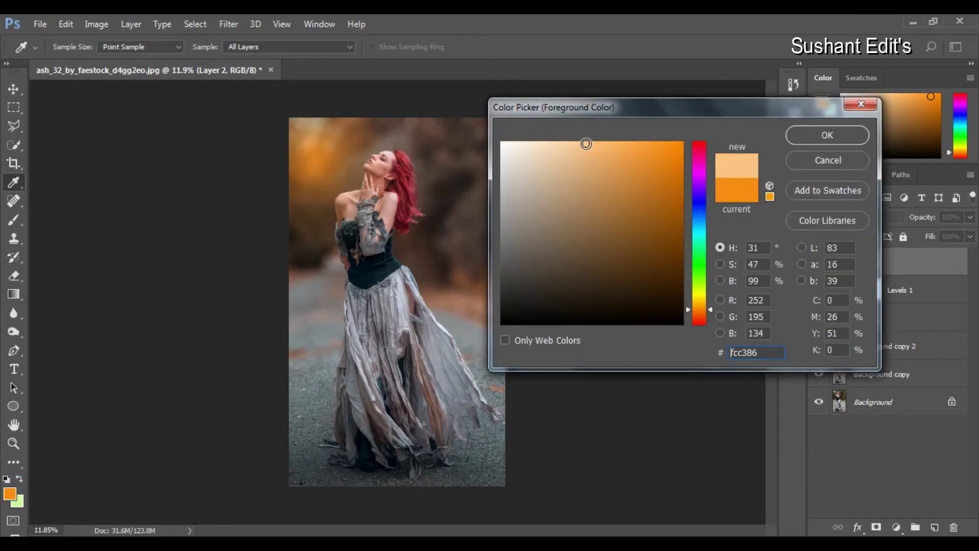
{"action": "left_click", "coordinate": [827, 135]}
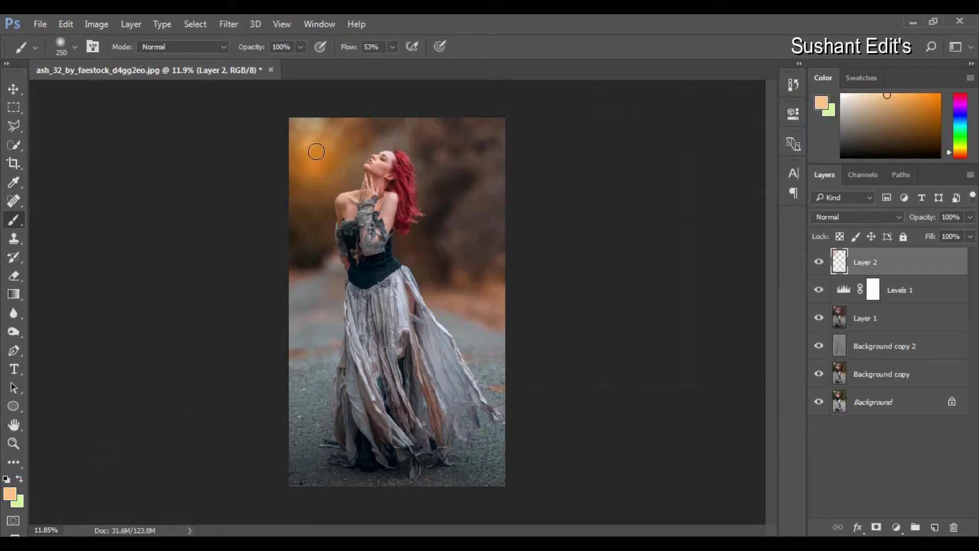
{"action": "left_click", "coordinate": [859, 218]}
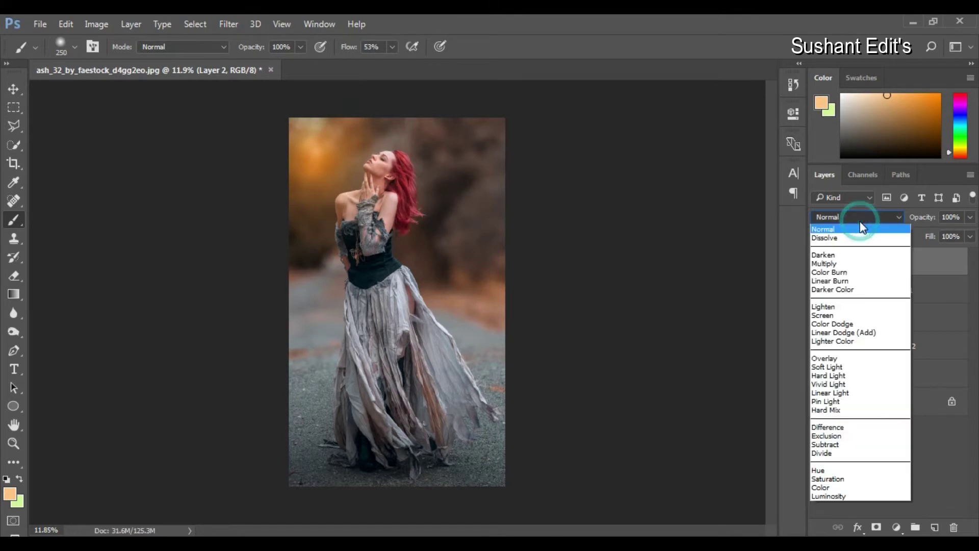
- Set Layer 2's blend mode to Linear Dodge (Add)
{"action": "left_click", "coordinate": [825, 315]}
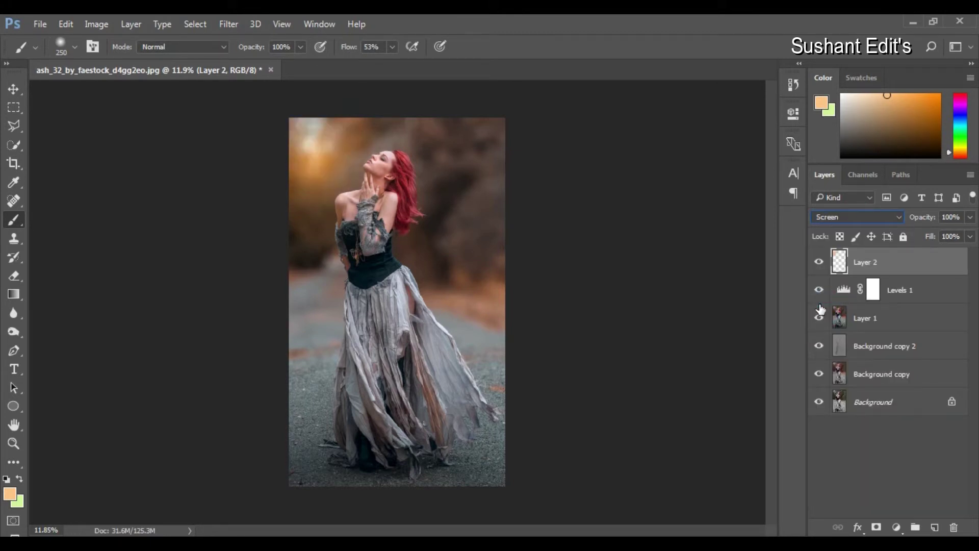
{"action": "key", "text": "Down"}
{"action": "key", "text": "Down"}
{"action": "key", "text": "Up"}
{"action": "key", "text": "Up"}
{"action": "key", "text": "Down"}
{"action": "key", "text": "Down"}
{"action": "key", "text": "Down"}
{"action": "key", "text": "Up"}
{"action": "key", "text": "Up"}
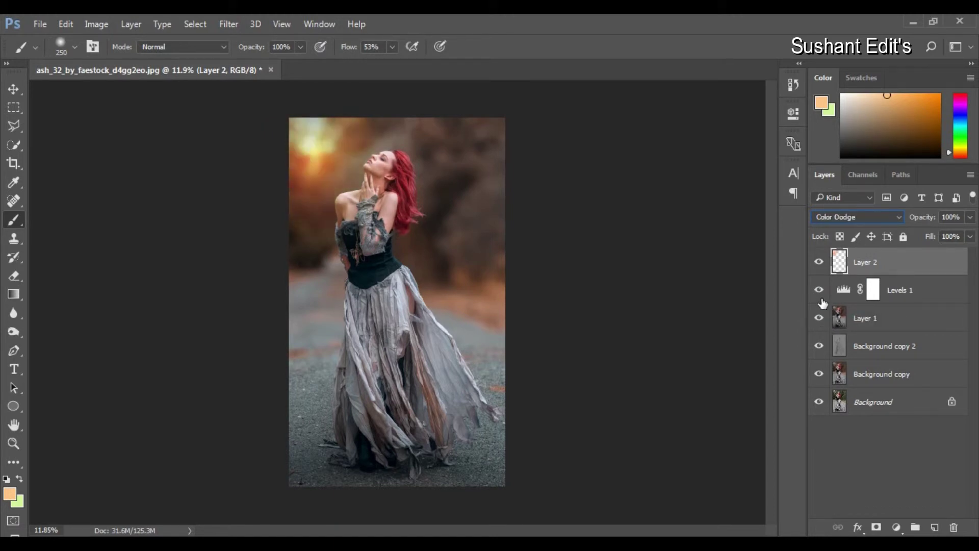
{"action": "key", "text": "Down"}
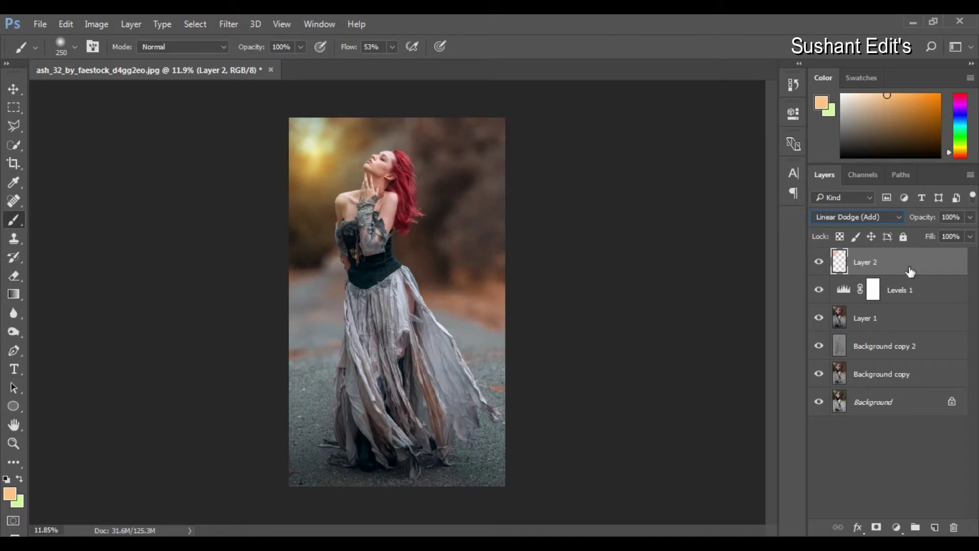
- Scale the glow to about 272% over the upper left and lower its opacity to 89%
{"action": "key", "text": "ctrl+t"}
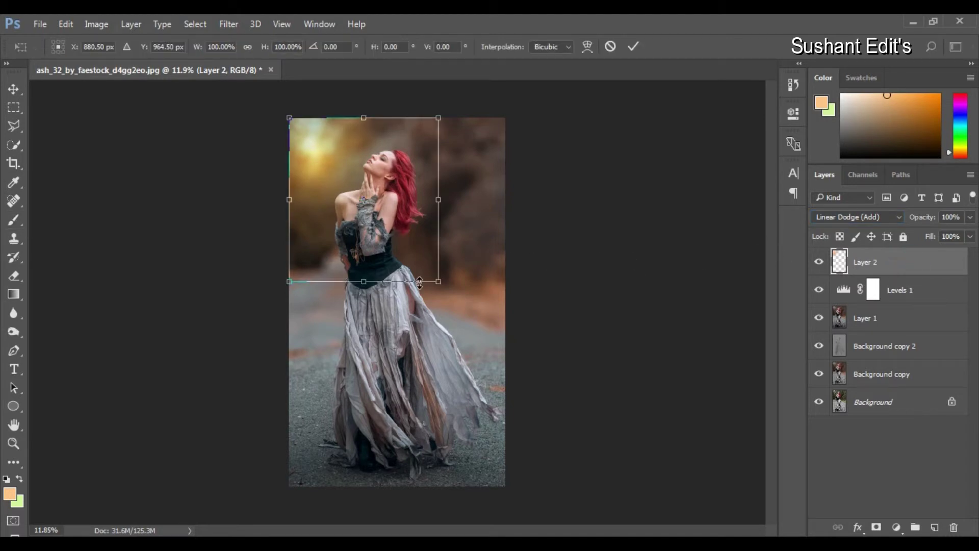
{"action": "left_click_drag", "start_coordinate": [437, 282], "coordinate": [512, 312]}
{"action": "left_click_drag", "start_coordinate": [428, 198], "coordinate": [451, 222]}
{"action": "left_click_drag", "start_coordinate": [569, 400], "coordinate": [612, 426]}
{"action": "left_click_drag", "start_coordinate": [479, 305], "coordinate": [467, 302]}
{"action": "left_click", "coordinate": [634, 46]}
{"action": "left_click", "coordinate": [970, 218]}
{"action": "left_click_drag", "start_coordinate": [968, 234], "coordinate": [964, 234]}
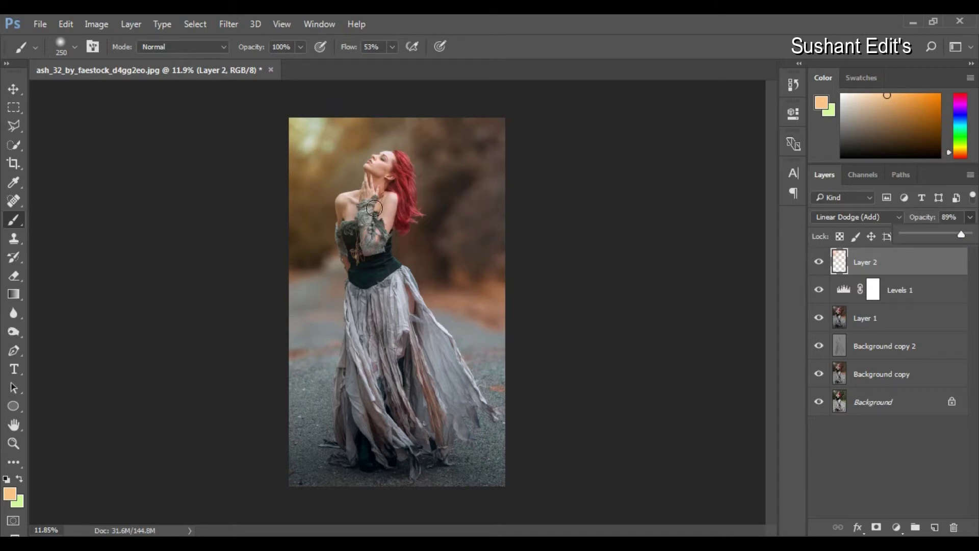
{"action": "scroll", "coordinate": [386, 192], "scroll_direction": "up", "scroll_amount": 2, "text": "alt"}
{"action": "scroll", "coordinate": [386, 192], "scroll_direction": "down", "scroll_amount": 2, "text": "alt"}
{"action": "scroll", "coordinate": [386, 191], "scroll_direction": "down", "scroll_amount": 1, "text": "alt"}
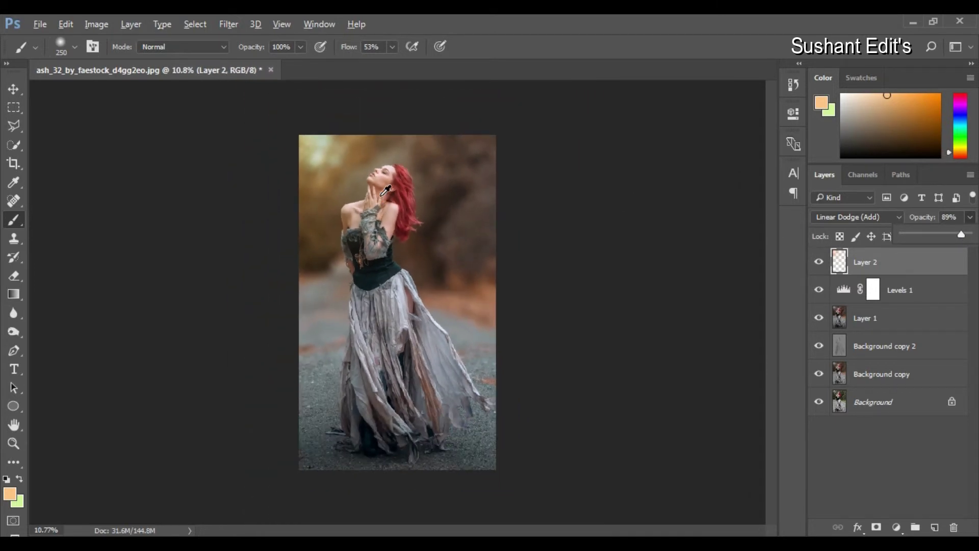
{"action": "scroll", "coordinate": [385, 192], "scroll_direction": "up", "scroll_amount": 2, "text": "alt"}
{"action": "scroll", "coordinate": [385, 192], "scroll_direction": "down", "scroll_amount": 1, "text": "alt"}
{"action": "scroll", "coordinate": [385, 193], "scroll_direction": "up", "scroll_amount": 1, "text": "alt"}
{"action": "scroll", "coordinate": [385, 193], "scroll_direction": "up", "scroll_amount": 1, "text": "alt"}
{"action": "scroll", "coordinate": [383, 191], "scroll_direction": "down", "scroll_amount": 1, "text": "alt"}
{"action": "scroll", "coordinate": [385, 179], "scroll_direction": "up", "scroll_amount": 3, "text": "alt"}
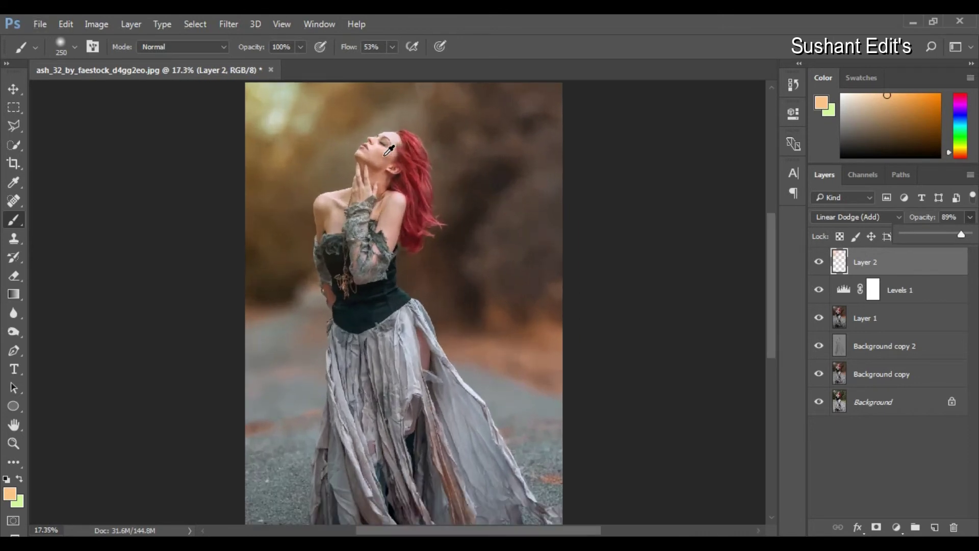
{"action": "scroll", "coordinate": [389, 149], "scroll_direction": "up", "scroll_amount": 6, "text": "alt"}
{"action": "scroll", "coordinate": [389, 149], "scroll_direction": "down", "scroll_amount": 1, "text": "alt"}
{"action": "scroll", "coordinate": [389, 149], "scroll_direction": "down", "scroll_amount": 3, "text": "alt"}
{"action": "scroll", "coordinate": [388, 148], "scroll_direction": "down", "scroll_amount": 4, "text": "alt"}
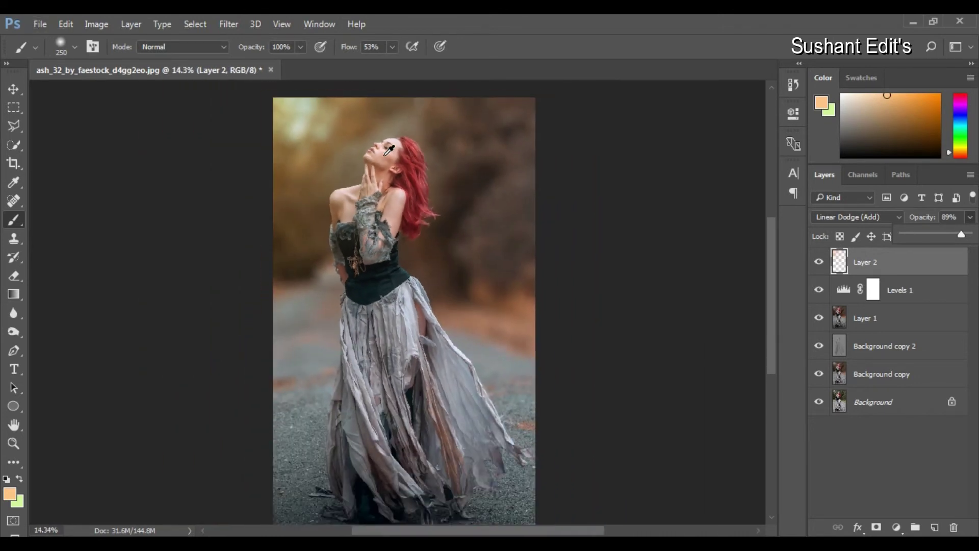
{"action": "scroll", "coordinate": [389, 149], "scroll_direction": "down", "scroll_amount": 1, "text": "alt"}
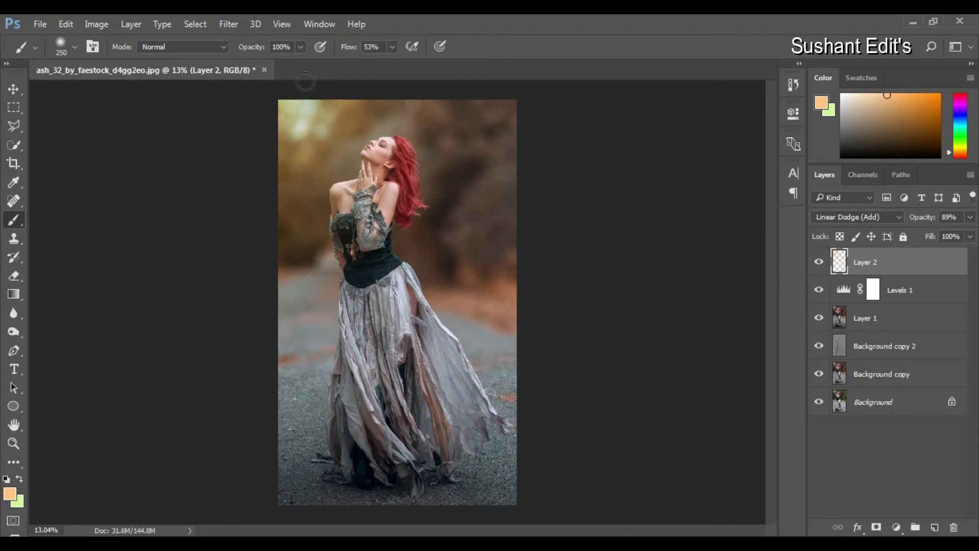
{"action": "left_click", "coordinate": [229, 25]}
{"action": "left_click", "coordinate": [258, 107]}
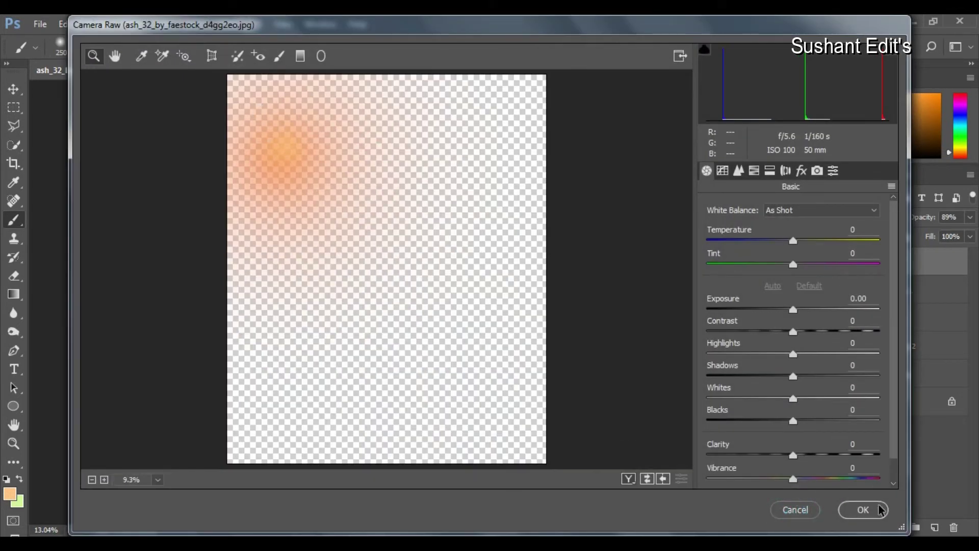
{"action": "left_click", "coordinate": [799, 510]}
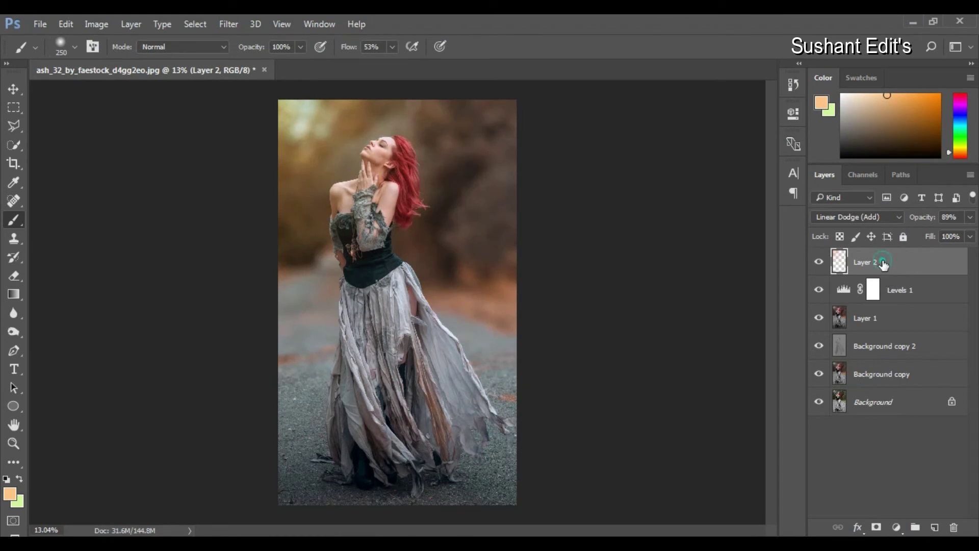
- Add a Color Balance adjustment layer with midtones Cyan-Red +9 and Magenta-Green -6
{"action": "left_click", "coordinate": [895, 528]}
{"action": "left_click", "coordinate": [902, 368]}
{"action": "left_click_drag", "start_coordinate": [651, 187], "coordinate": [640, 237]}
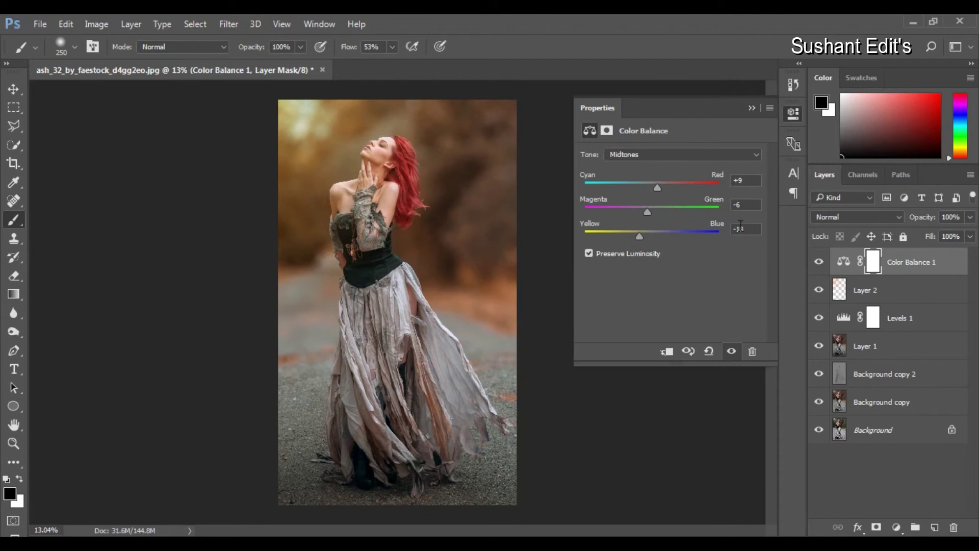
{"action": "left_click", "coordinate": [750, 108]}
{"action": "left_click", "coordinate": [917, 260]}
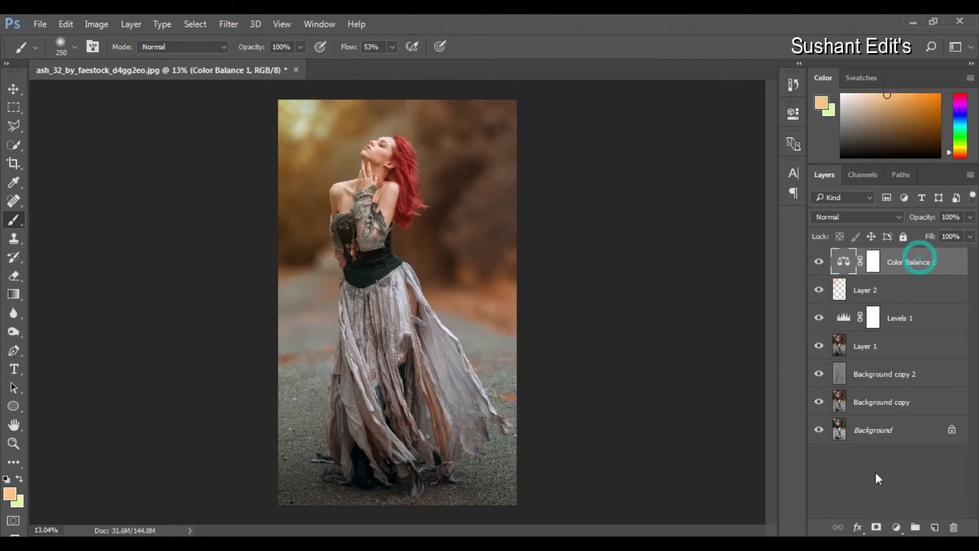
- Add a Brightness/Contrast adjustment layer with Brightness 8
{"action": "left_click", "coordinate": [895, 527]}
{"action": "left_click", "coordinate": [918, 264]}
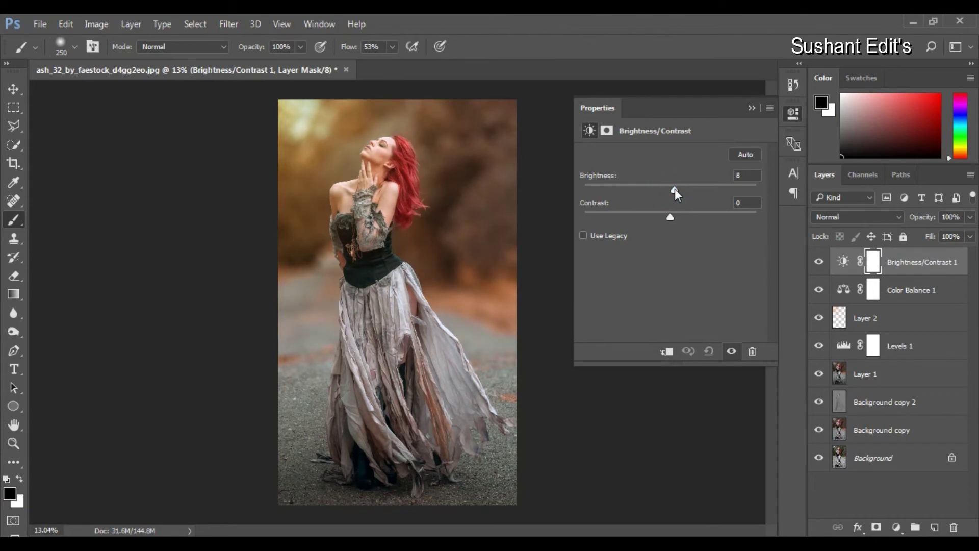
{"action": "left_click", "coordinate": [751, 108]}
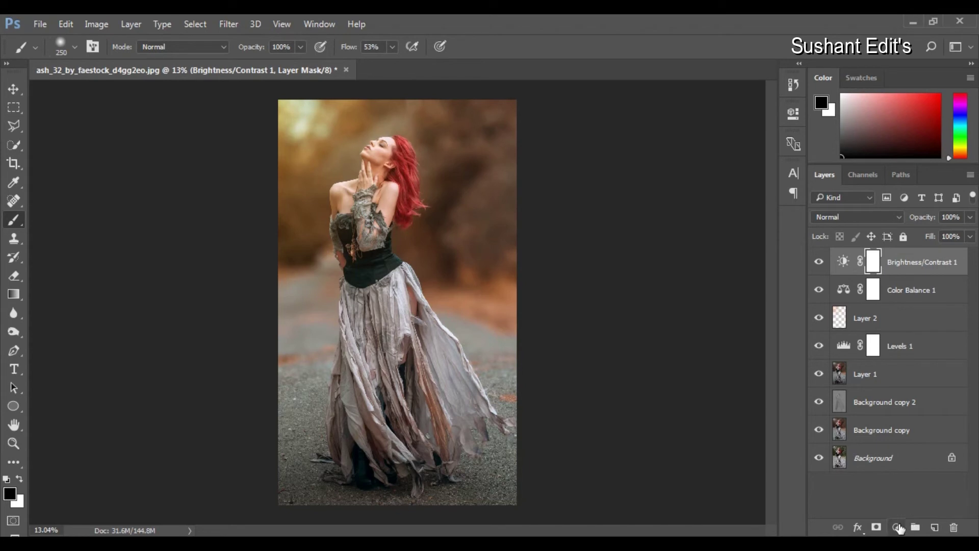
{"action": "left_click", "coordinate": [897, 527]}
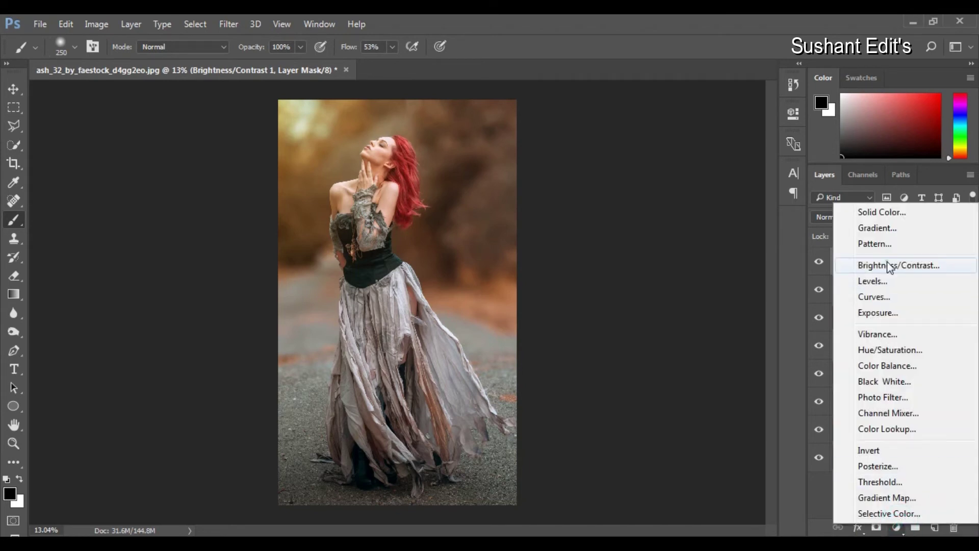
- Add a second Brightness/Contrast layer at Brightness -124 and invert its mask to hide it
{"action": "left_click", "coordinate": [893, 262]}
{"action": "left_click_drag", "start_coordinate": [670, 191], "coordinate": [604, 190]}
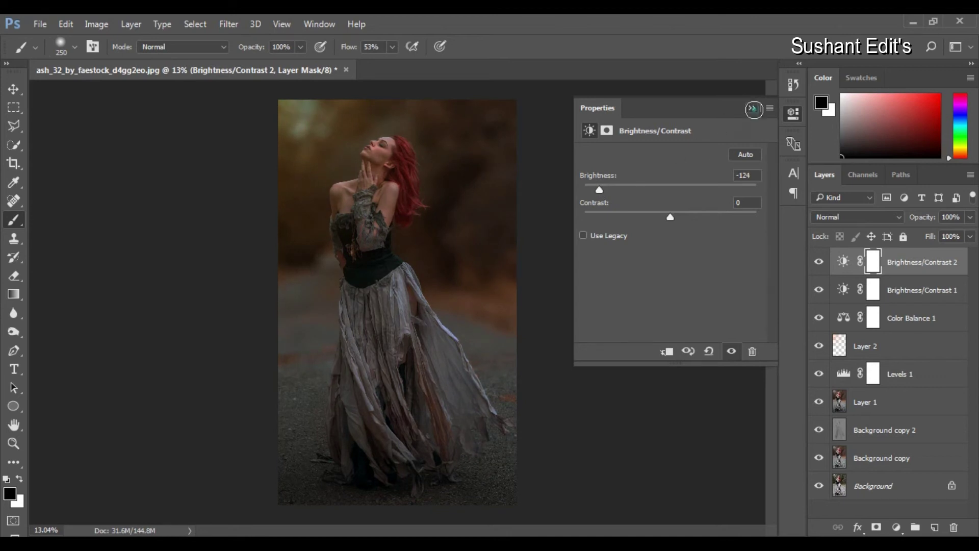
{"action": "left_click", "coordinate": [753, 108]}
{"action": "key", "text": "ctrl+i"}
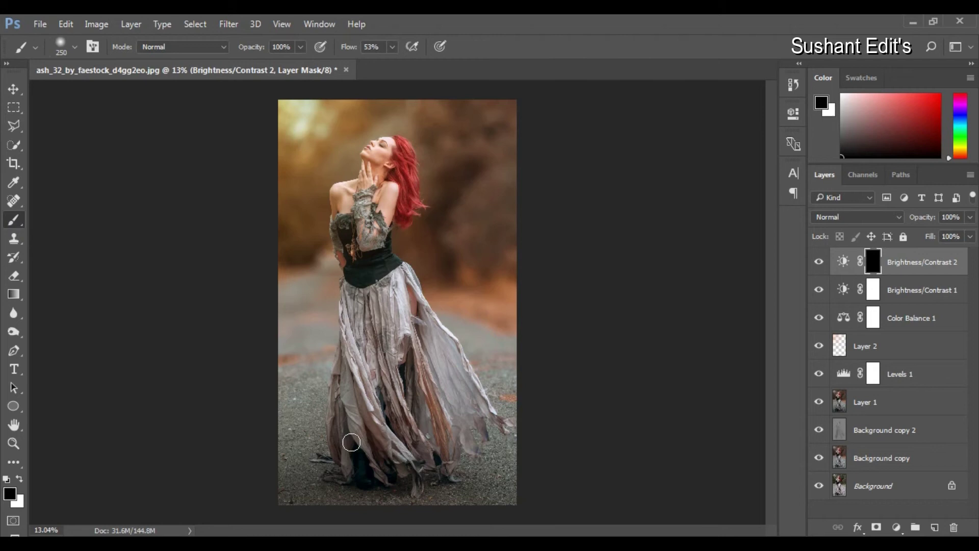
- Paint white over the lower ground with a 1600 px brush, set 35% opacity, then stamp visible
{"action": "key", "text": "bracketright"}
{"action": "key", "text": "bracketright"}
{"action": "key", "text": "bracketright"}
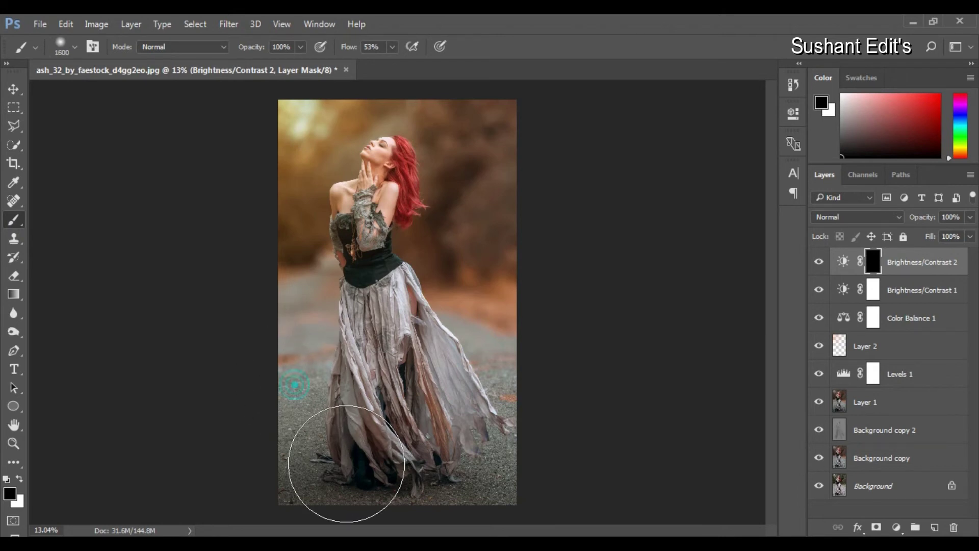
{"action": "left_click", "coordinate": [21, 478]}
{"action": "mouse_move", "coordinate": [294, 447]}
{"action": "left_mouse_down"}
{"action": "mouse_move", "coordinate": [393, 491]}
{"action": "mouse_move", "coordinate": [517, 499]}
{"action": "mouse_move", "coordinate": [525, 394]}
{"action": "mouse_move", "coordinate": [387, 357]}
{"action": "mouse_move", "coordinate": [454, 360]}
{"action": "mouse_move", "coordinate": [514, 280]}
{"action": "mouse_move", "coordinate": [518, 295]}
{"action": "mouse_move", "coordinate": [526, 290]}
{"action": "mouse_move", "coordinate": [465, 353]}
{"action": "mouse_move", "coordinate": [334, 350]}
{"action": "left_mouse_up"}
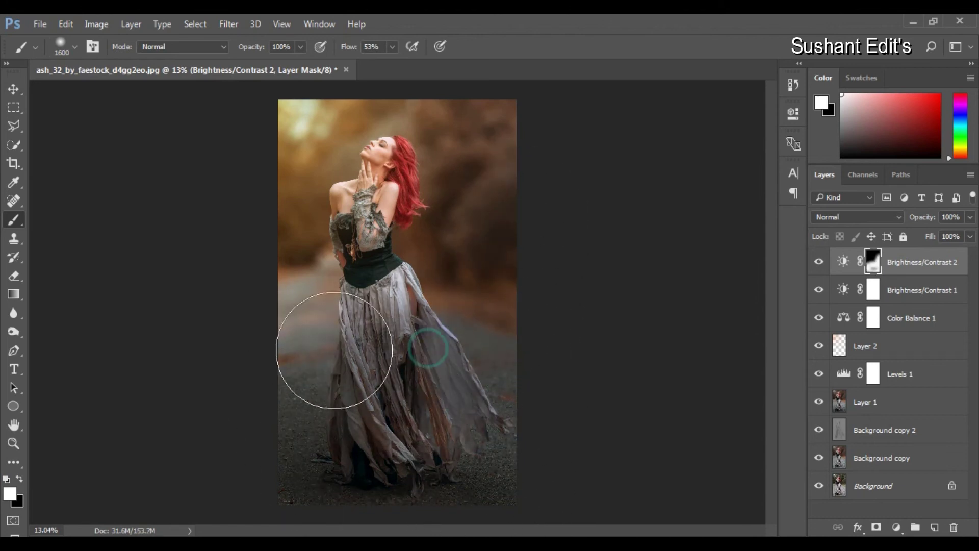
{"action": "left_click", "coordinate": [970, 217]}
{"action": "left_click_drag", "start_coordinate": [971, 233], "coordinate": [933, 241]}
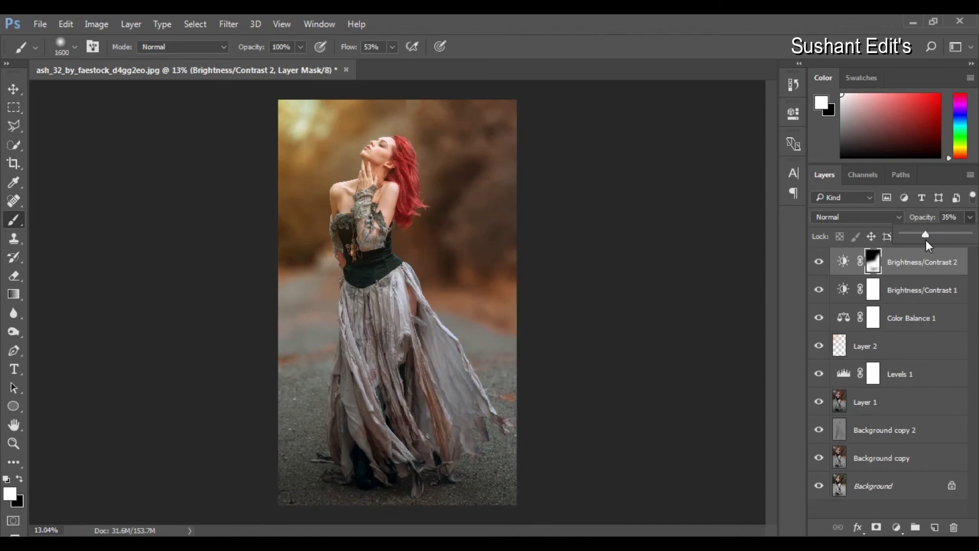
{"action": "left_click", "coordinate": [932, 264]}
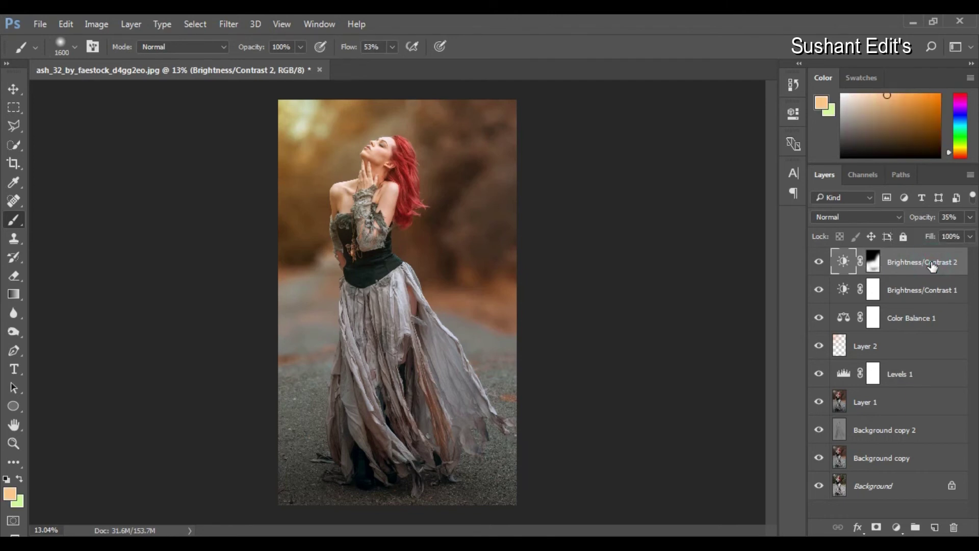
{"action": "key", "text": "ctrl+shift+alt+e"}
- In the Camera Raw Filter, lift the Red and Blue curve black points, Blue to 6
{"action": "left_click", "coordinate": [229, 24]}
{"action": "left_click", "coordinate": [262, 108]}
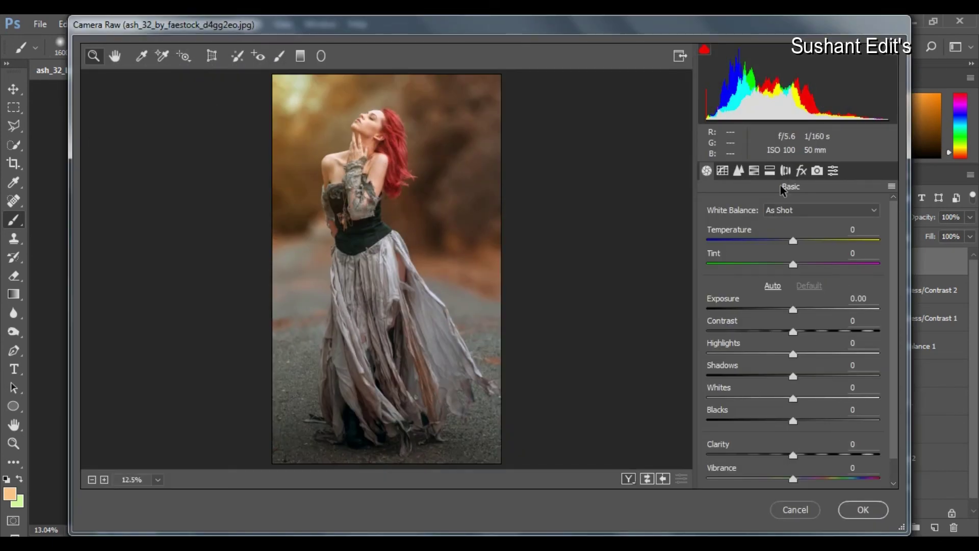
{"action": "left_click", "coordinate": [738, 170]}
{"action": "left_click", "coordinate": [764, 258]}
{"action": "left_click", "coordinate": [767, 275]}
{"action": "left_click_drag", "start_coordinate": [703, 457], "coordinate": [697, 453]}
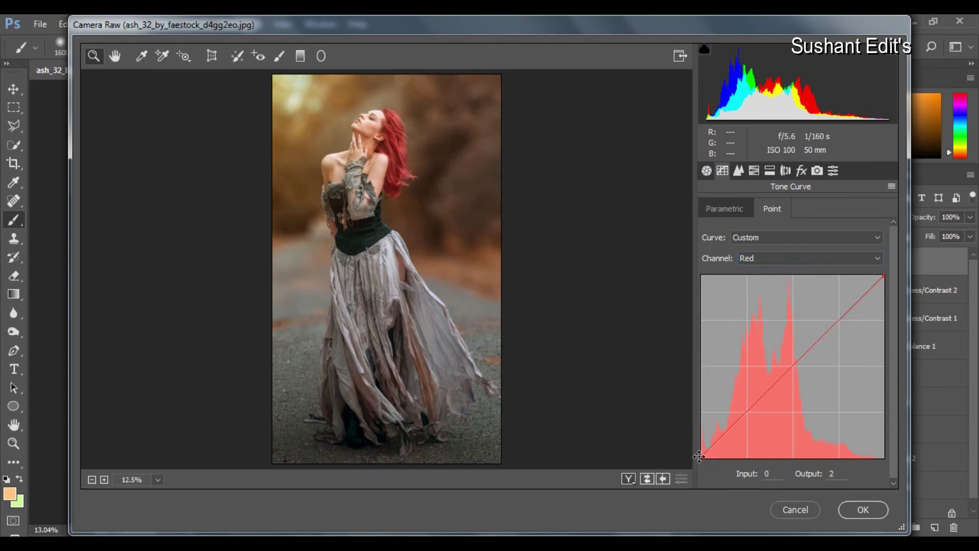
{"action": "left_click", "coordinate": [765, 258]}
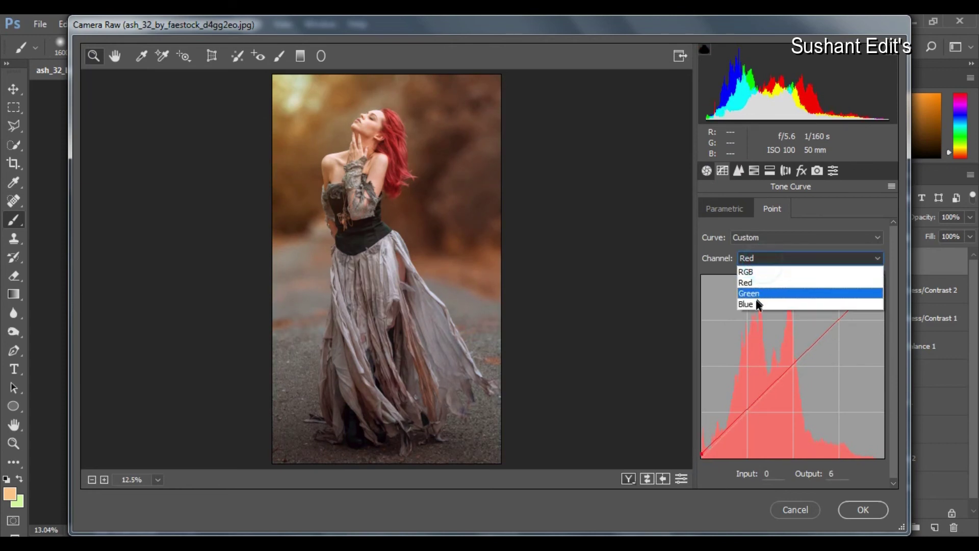
{"action": "left_click", "coordinate": [752, 304]}
{"action": "left_click_drag", "start_coordinate": [700, 454], "coordinate": [692, 448]}
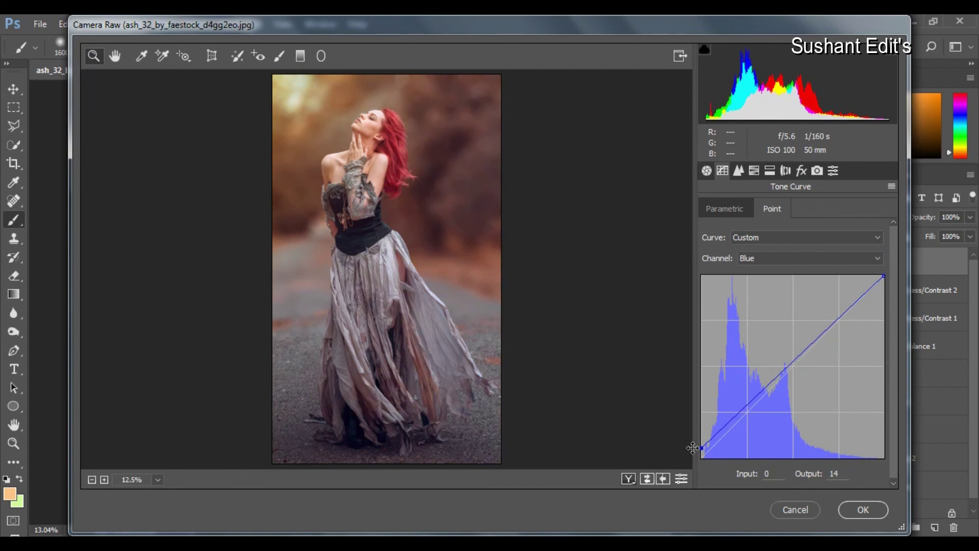
{"action": "left_click_drag", "start_coordinate": [692, 447], "coordinate": [688, 454]}
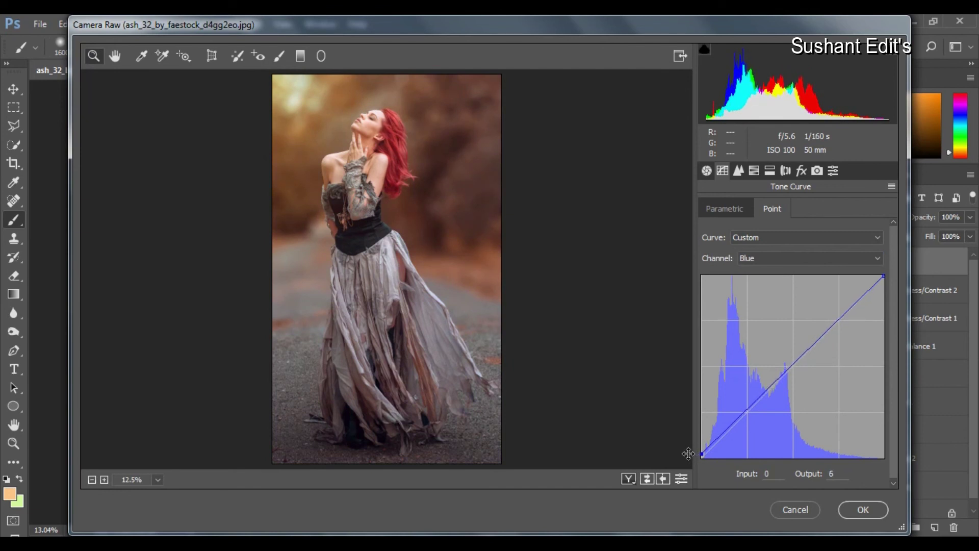
- Add a -5 Highlight Priority vignette and apply the Camera Raw changes
{"action": "left_click", "coordinate": [740, 170]}
{"action": "left_click", "coordinate": [801, 170]}
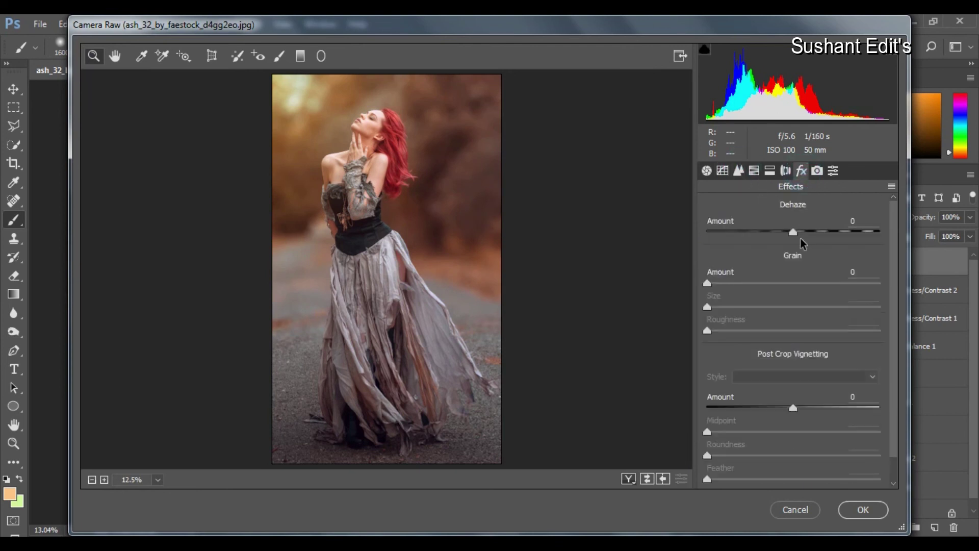
{"action": "left_click", "coordinate": [793, 233]}
{"action": "left_click_drag", "start_coordinate": [793, 408], "coordinate": [789, 408]}
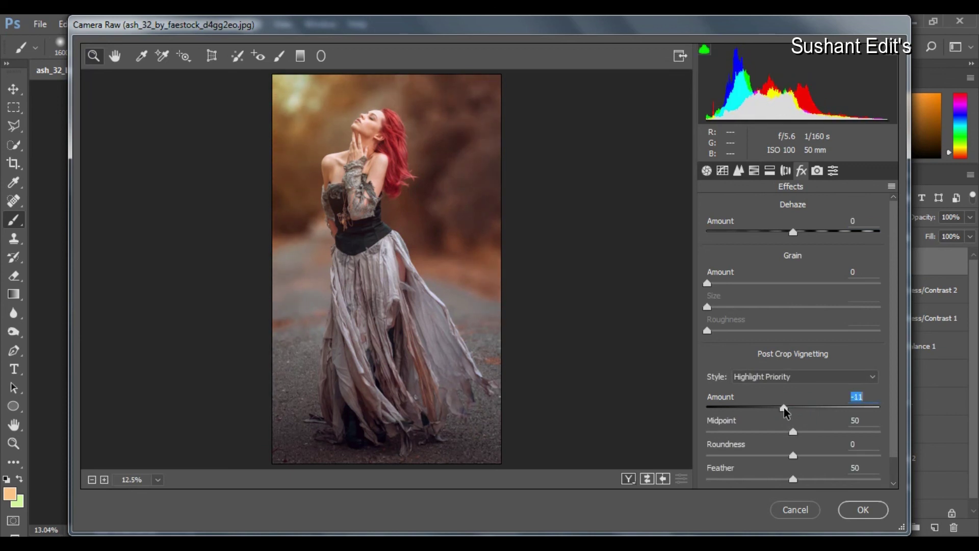
{"action": "left_click", "coordinate": [862, 509]}
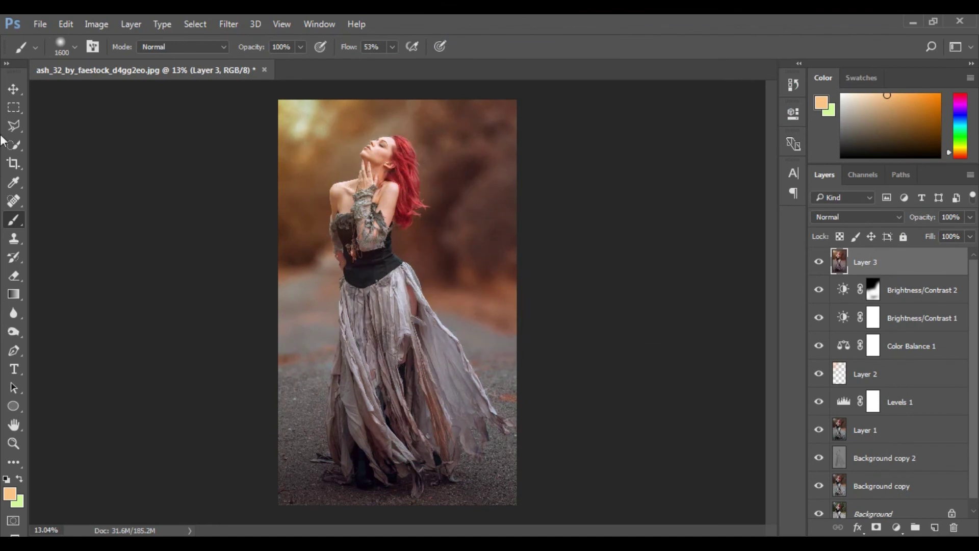
{"action": "left_click", "coordinate": [14, 89]}
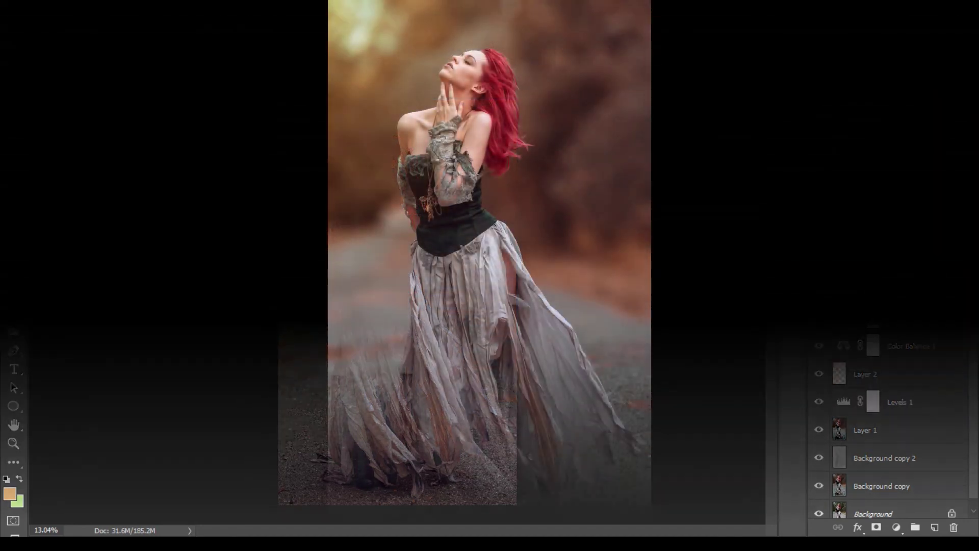